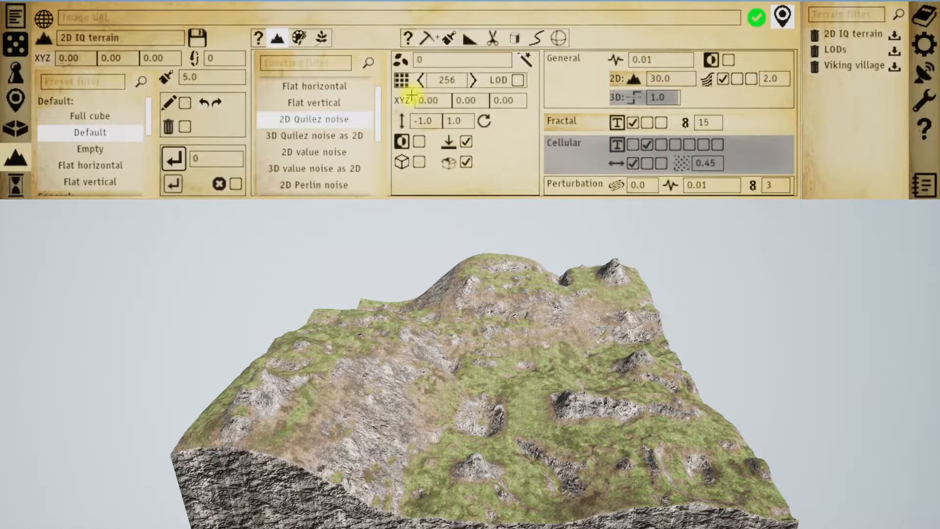
Step: Try a terrain seed of 123 and a randomly generated seed, and reset the seed to 0
left_click(311, 118)
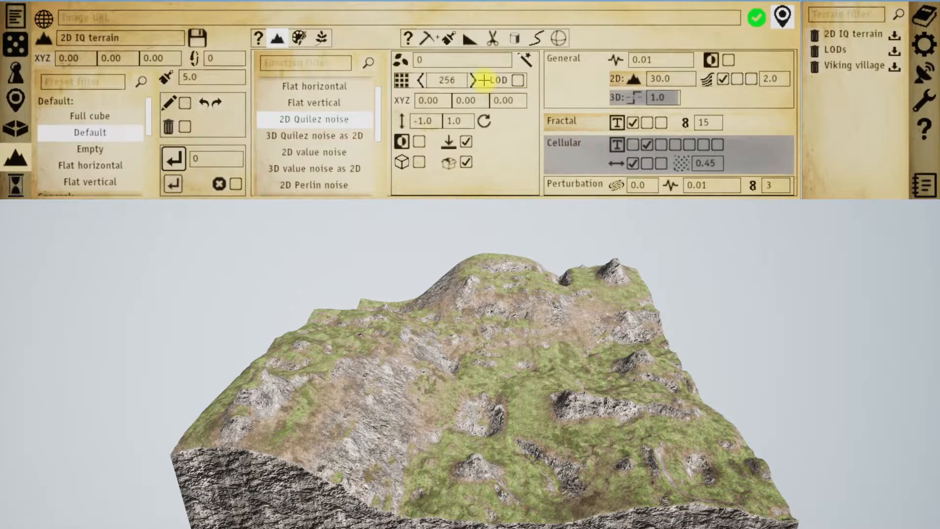
mouse_move(466, 59)
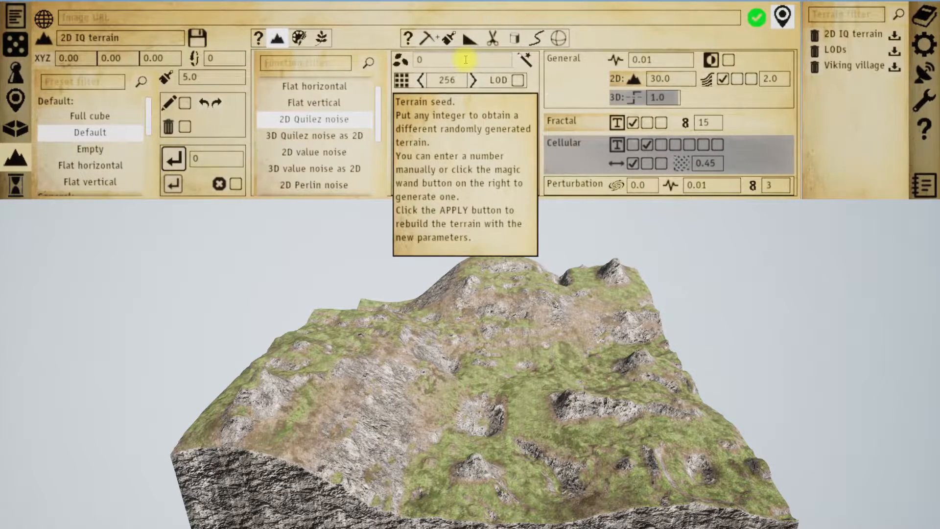
left_click(466, 59)
type("123")
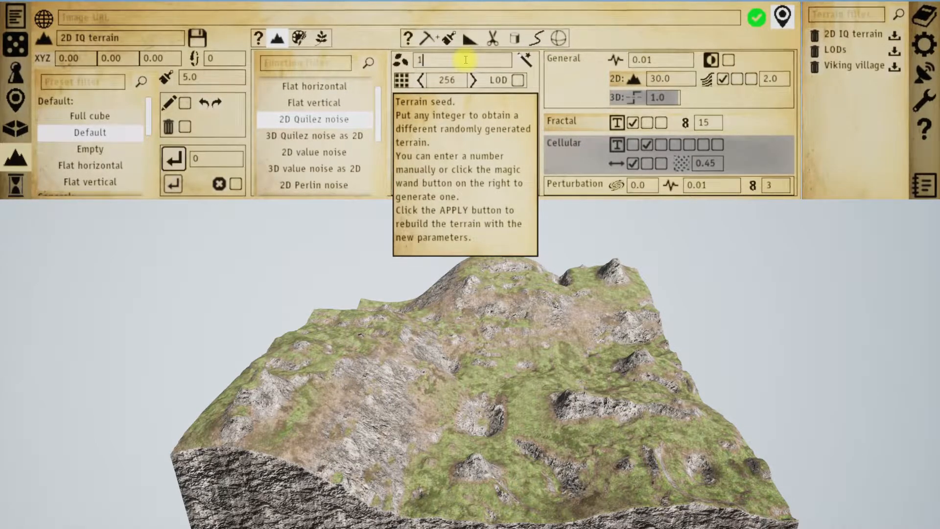
left_click(525, 60)
left_click(276, 118)
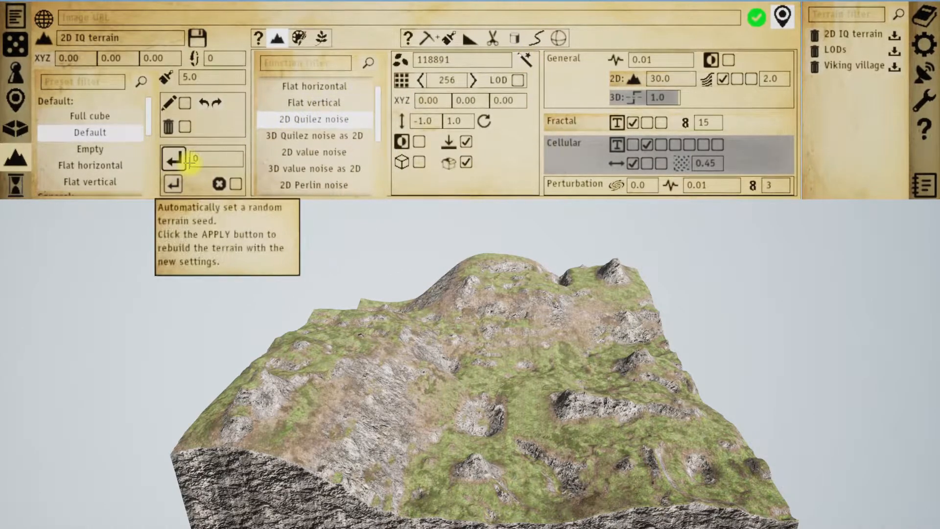
left_click(477, 63)
type("0")
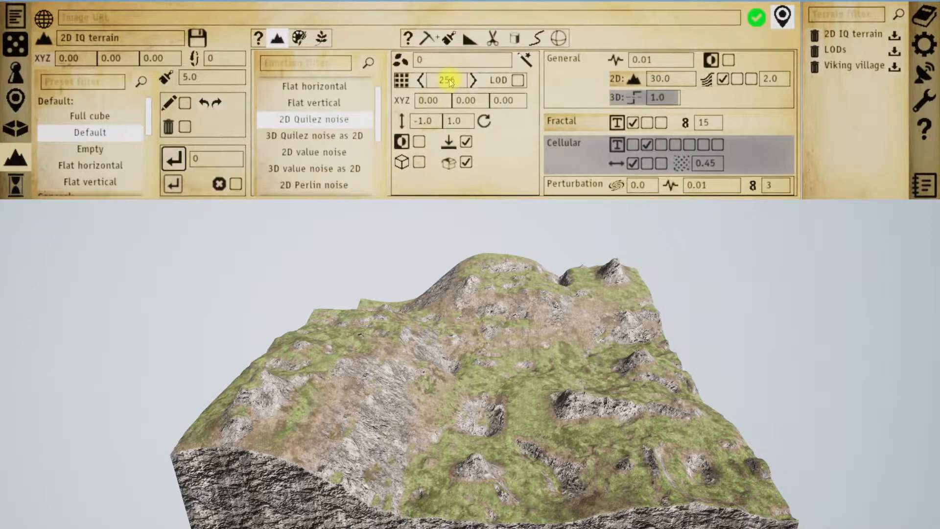
Step: Try halving the terrain size to 128 and doubling it back to 256
mouse_move(449, 78)
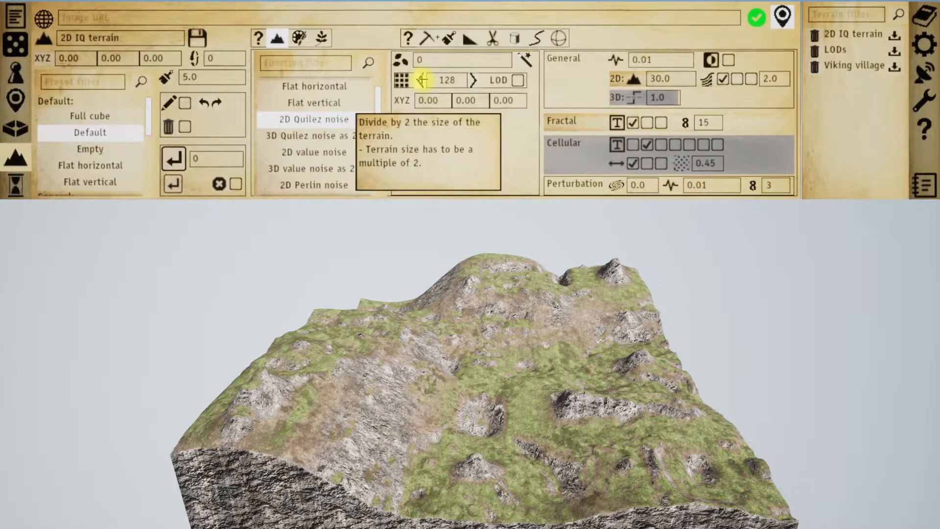
left_click(472, 80)
left_click(473, 79)
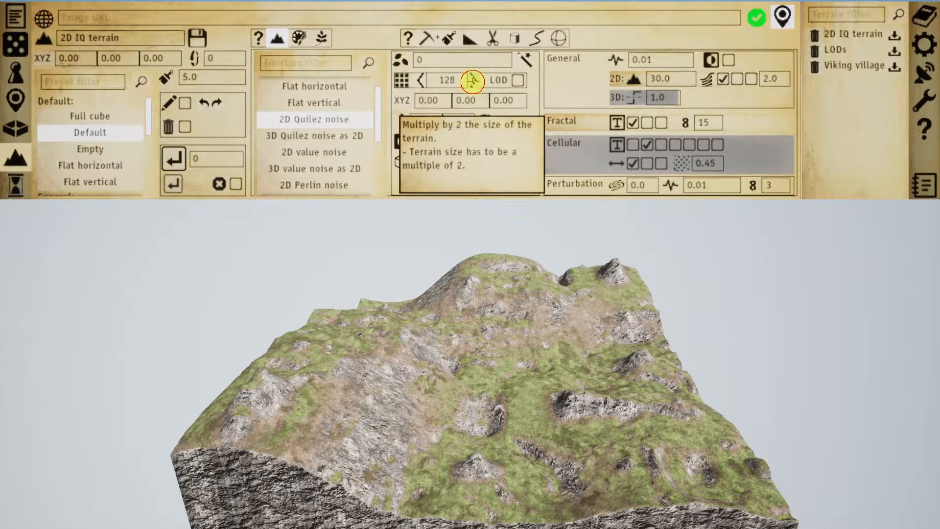
left_click(420, 80)
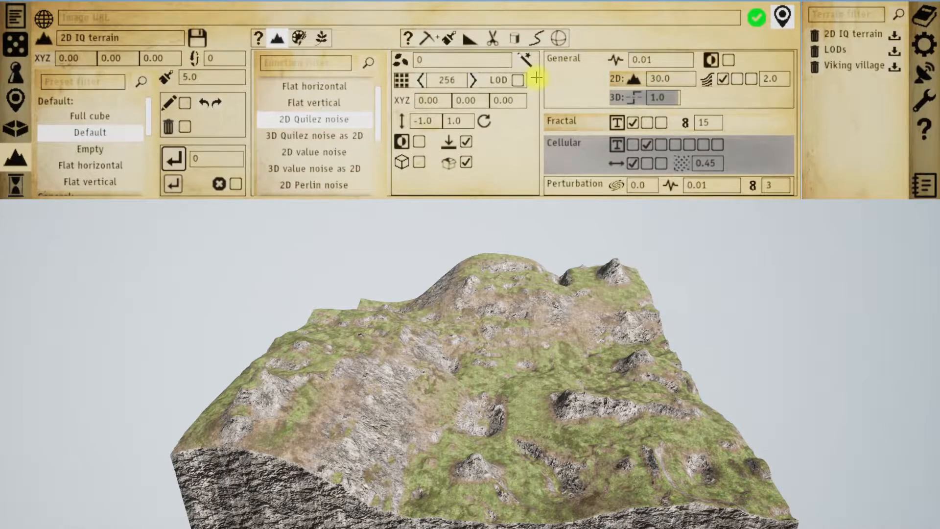
mouse_move(518, 80)
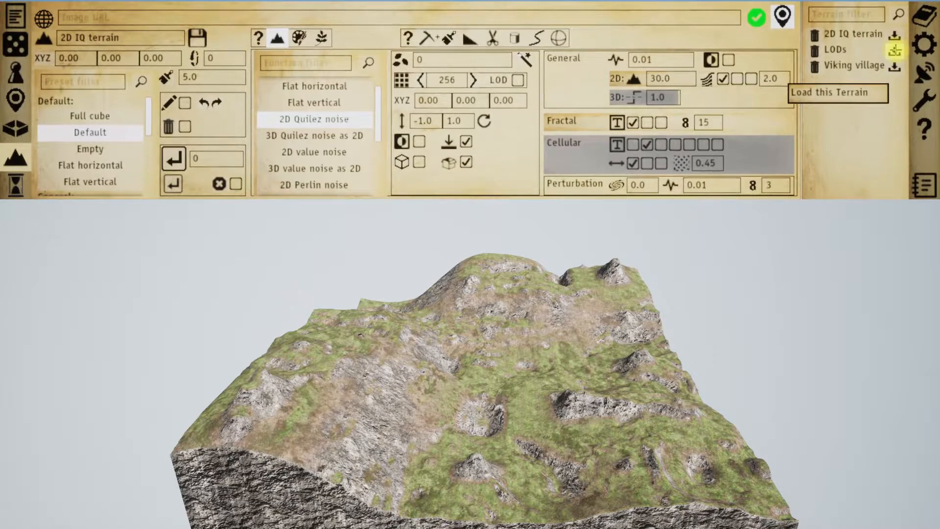
Step: Load the saved LODs terrain and change the sky to the red nebula background
left_click(894, 50)
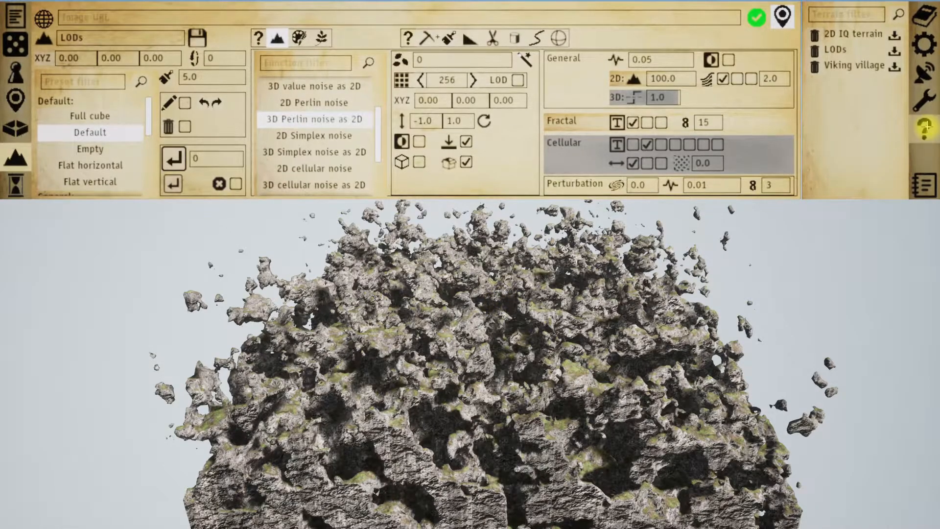
left_click(923, 100)
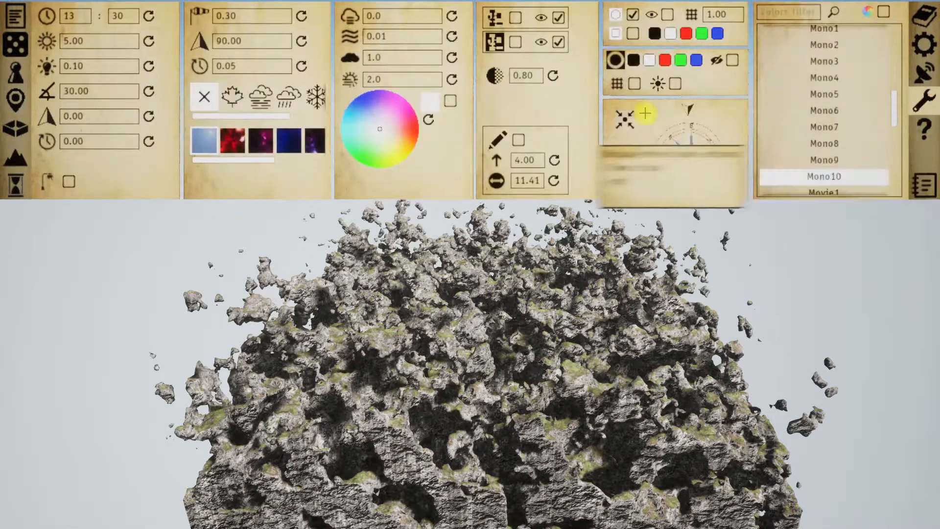
left_click(233, 141)
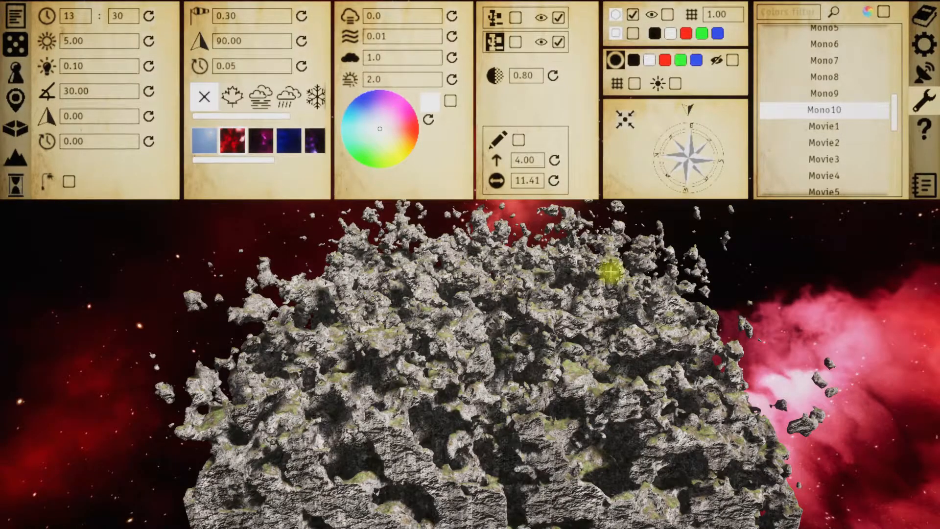
left_click(16, 157)
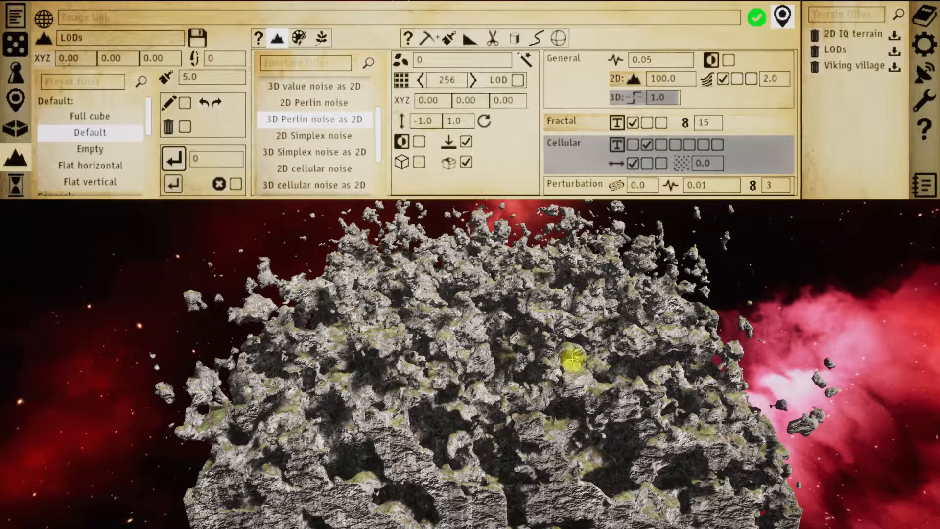
Step: Enable LOD for the loaded terrain and apply all changes to recompute it
right_click_drag(571, 358, 550, 369)
key("w")
key("w")
key("s")
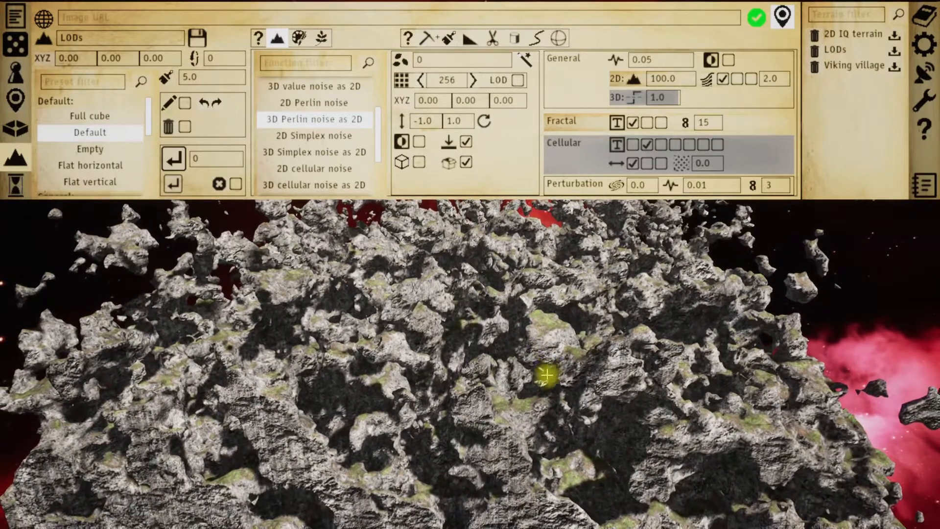
left_click(518, 80)
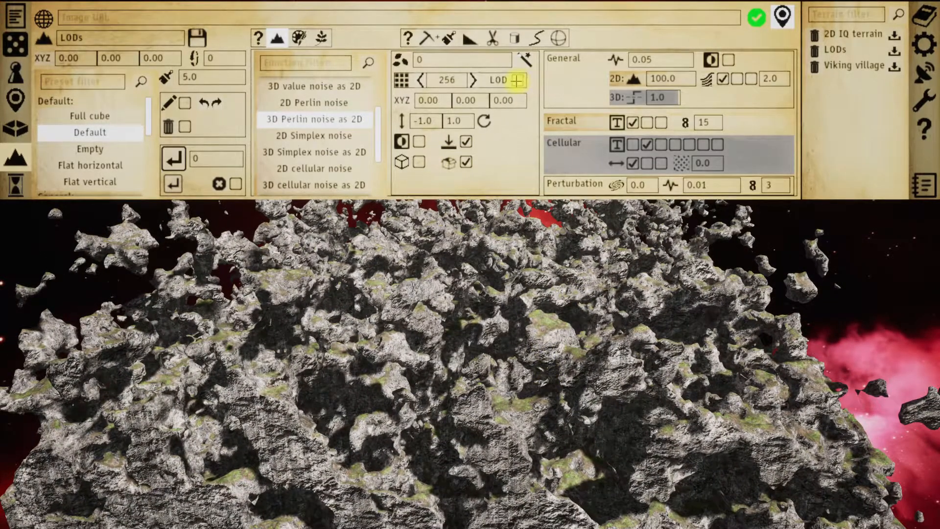
left_click(175, 158)
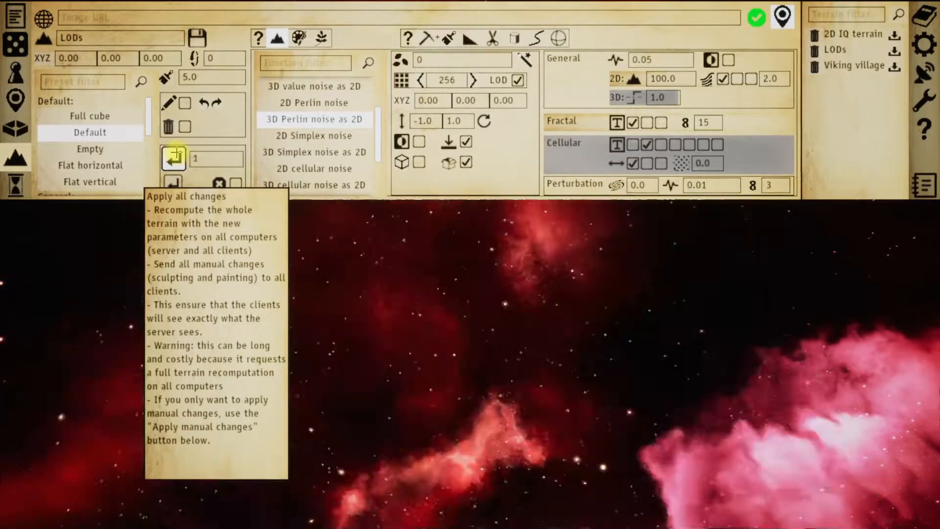
Step: Fly into and over the LOD terrain to examine how mesh detail changes with distance
scroll(514, 295, "down", 5)
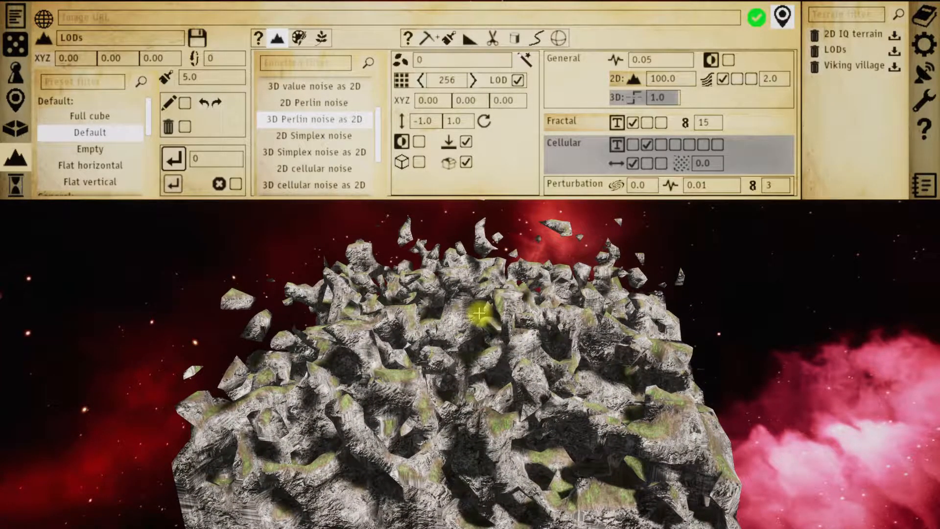
scroll(483, 313, "up", 2)
key("w")
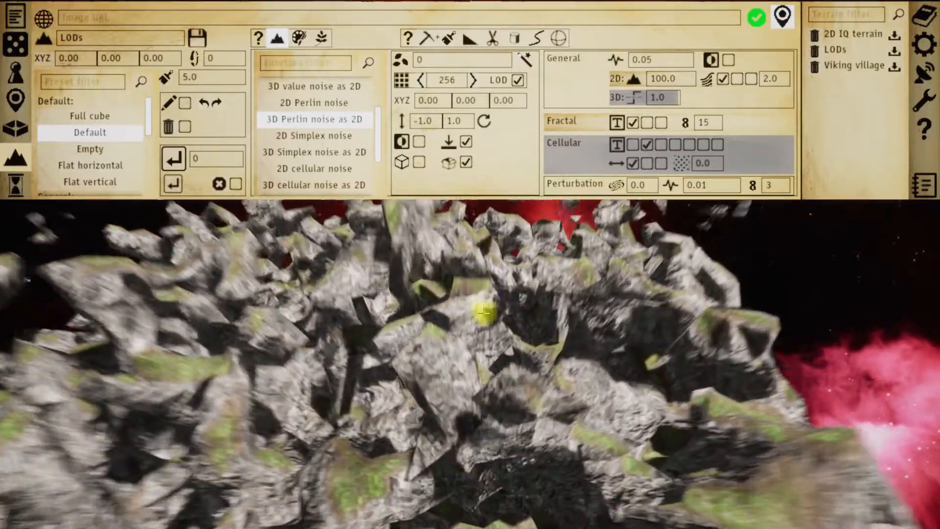
key("w")
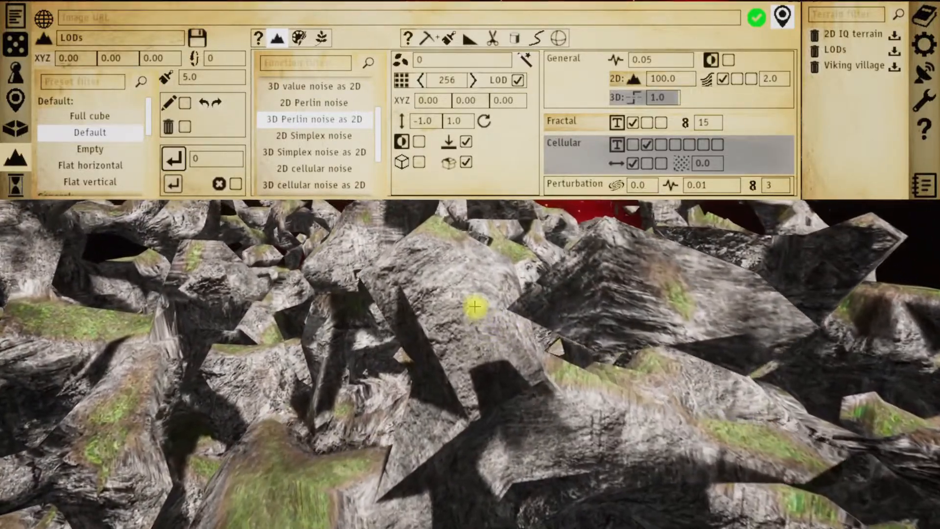
key("w")
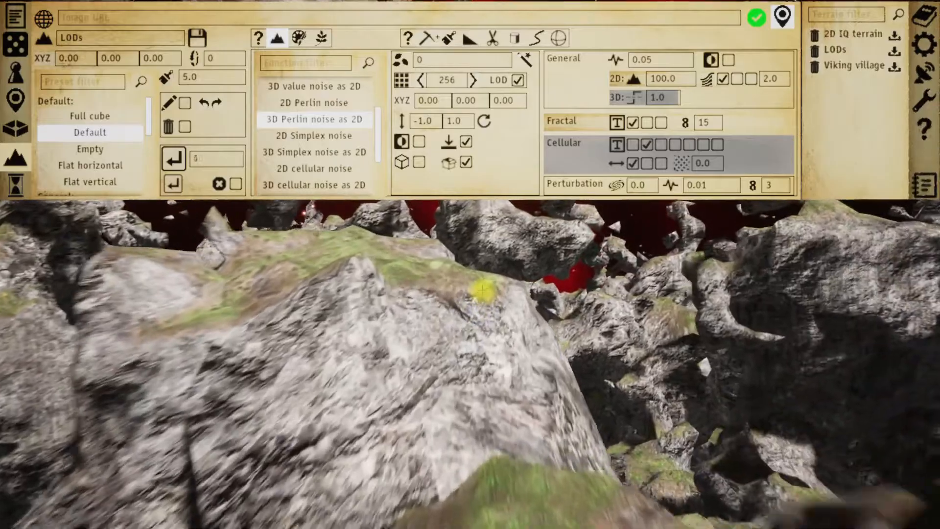
key("w")
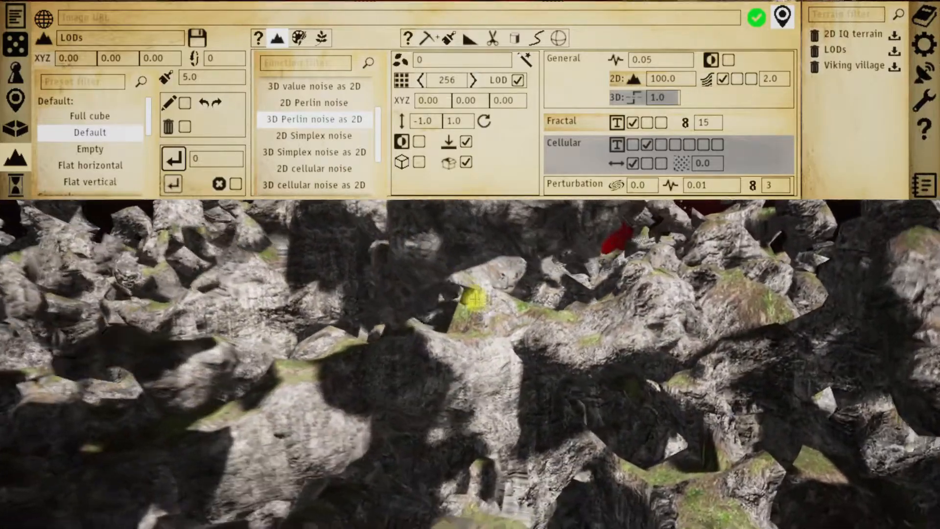
key("w")
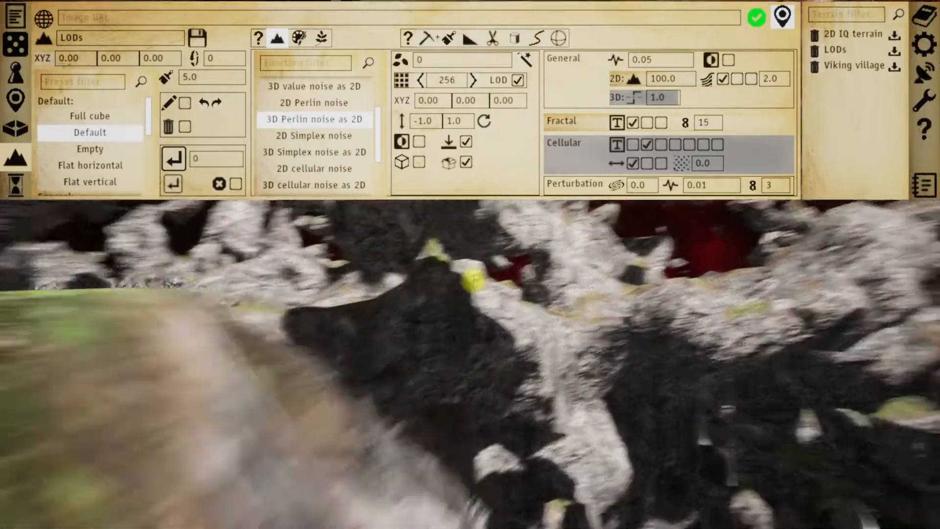
key("w")
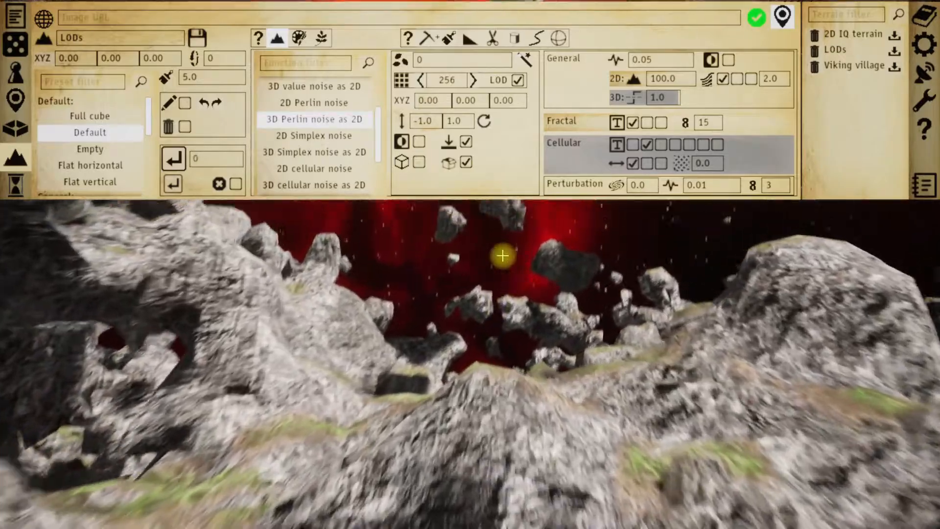
key("w")
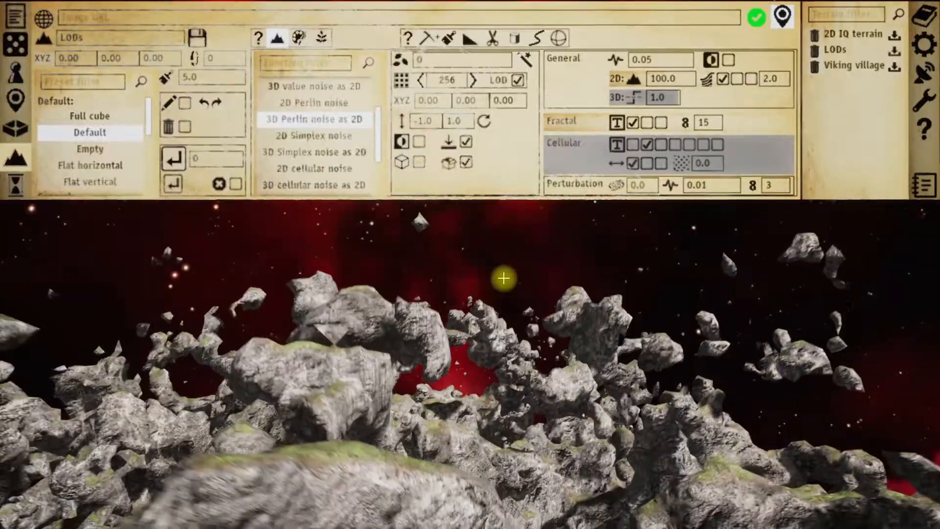
key("w")
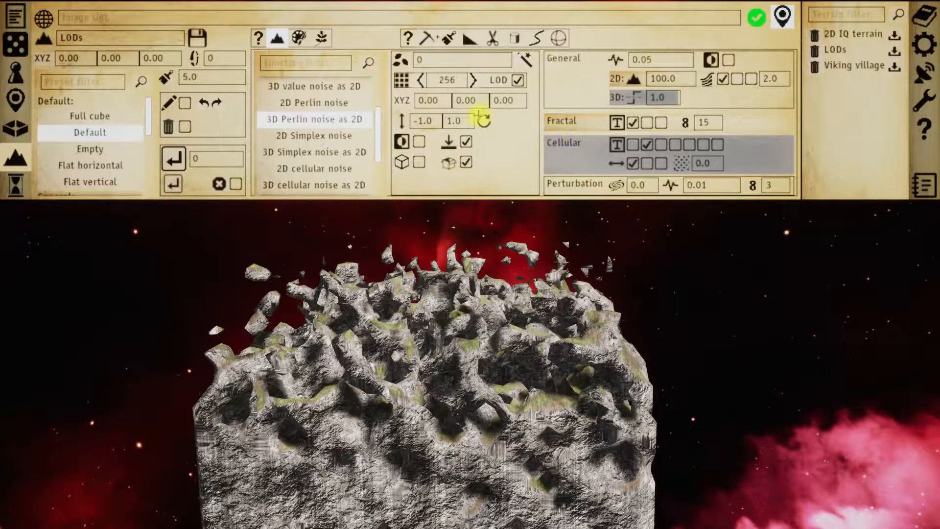
Step: Increase the terrain size to 32768 and apply all changes to rebuild the terrain
right_click_drag(486, 235, 477, 280)
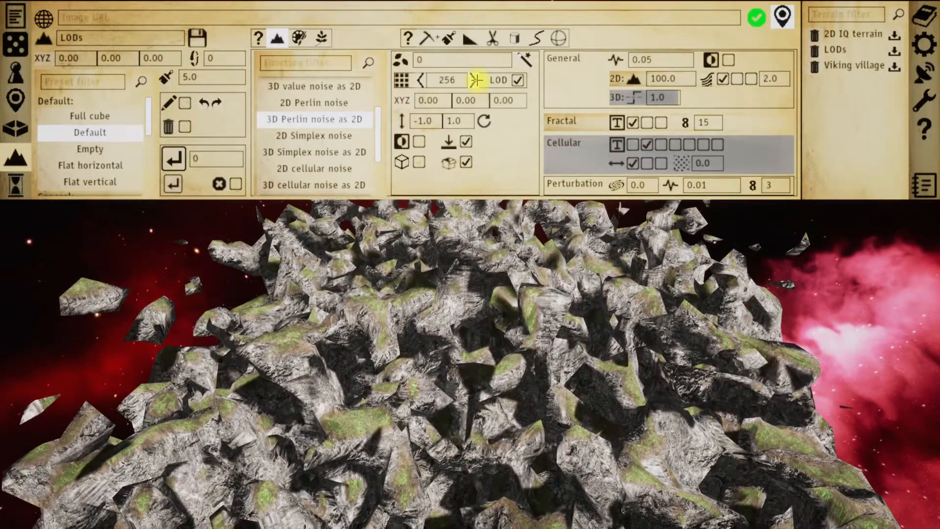
left_click(477, 80)
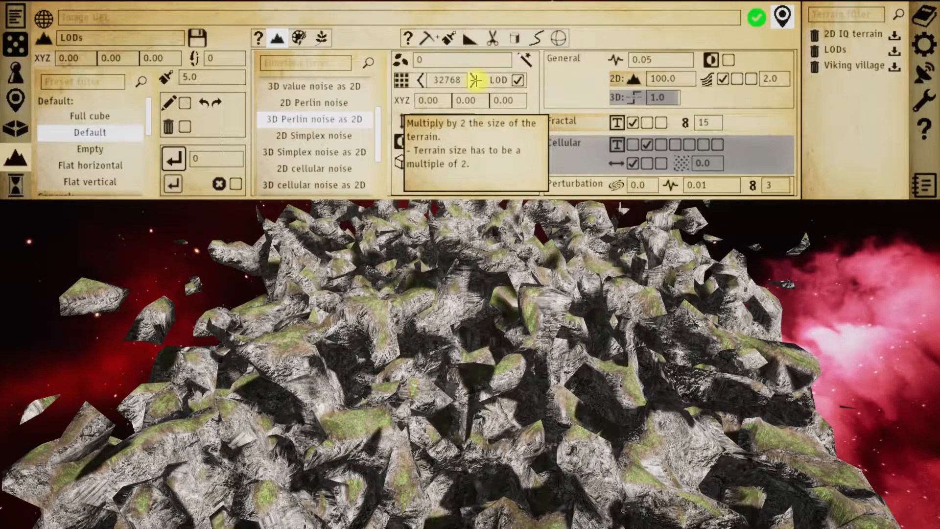
left_click(174, 158)
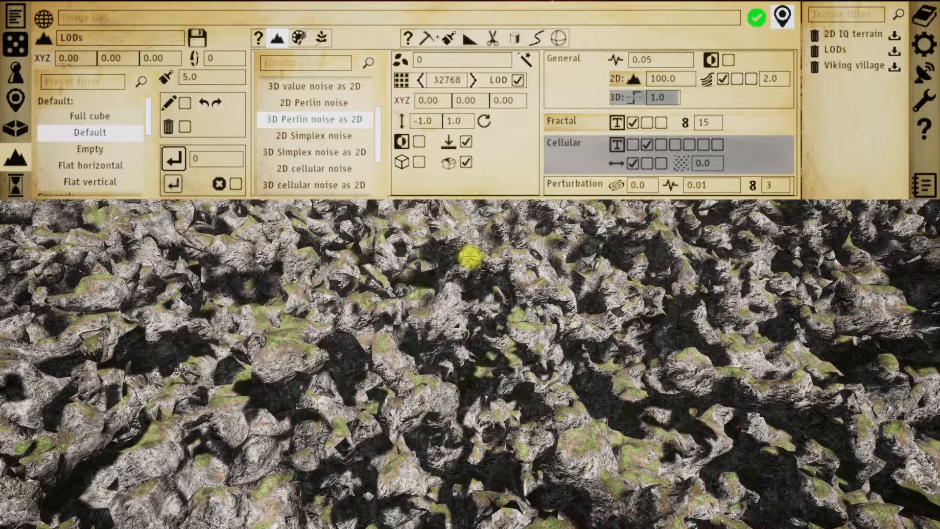
Step: Hide the interface and fly above the enlarged terrain to examine its extent and level of detail, restoring the interface at the end
key("Tab")
key("s")
key("s")
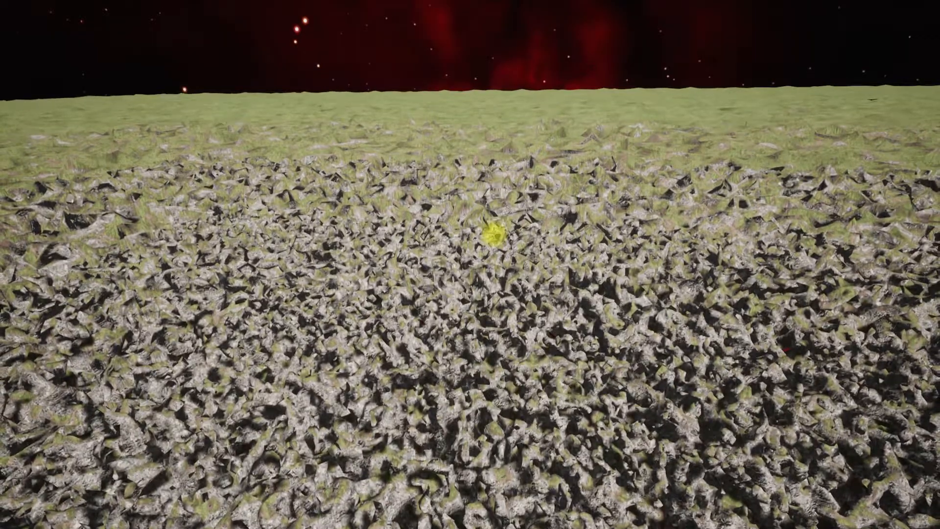
key("q")
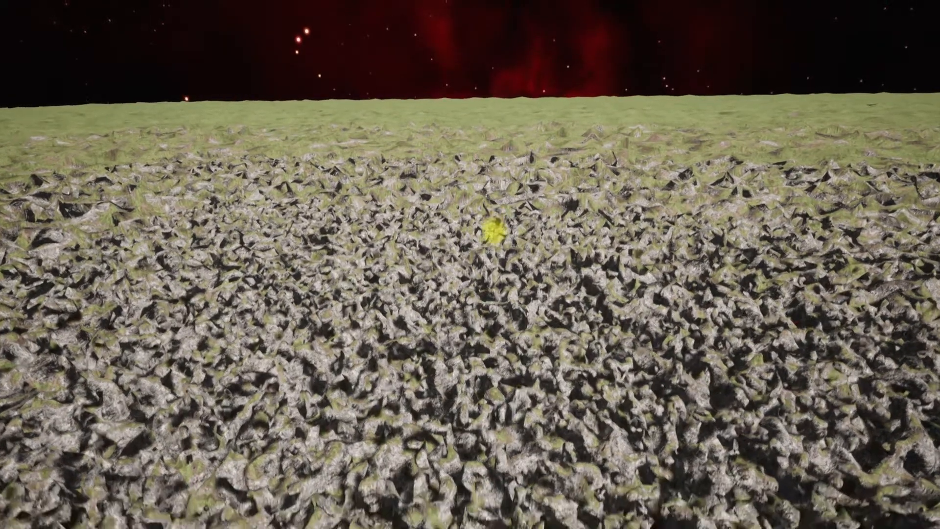
key("q")
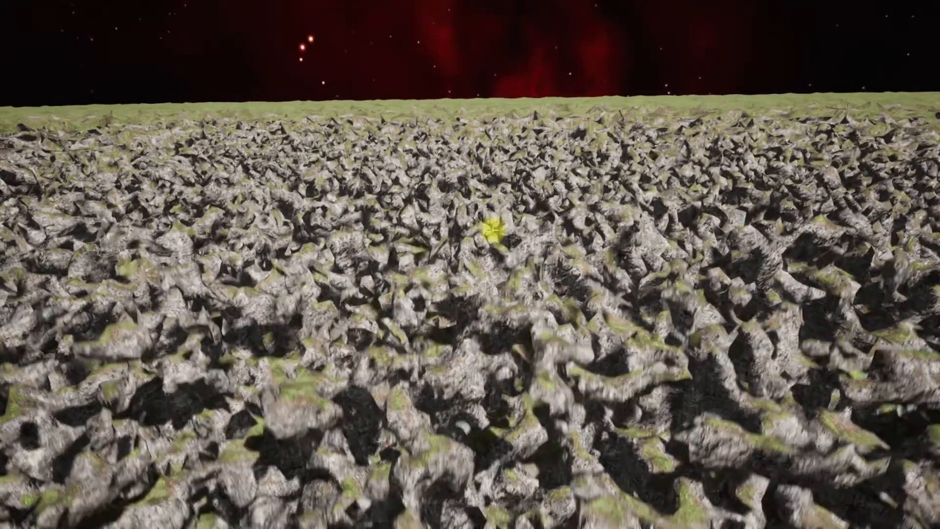
key("q")
key("e")
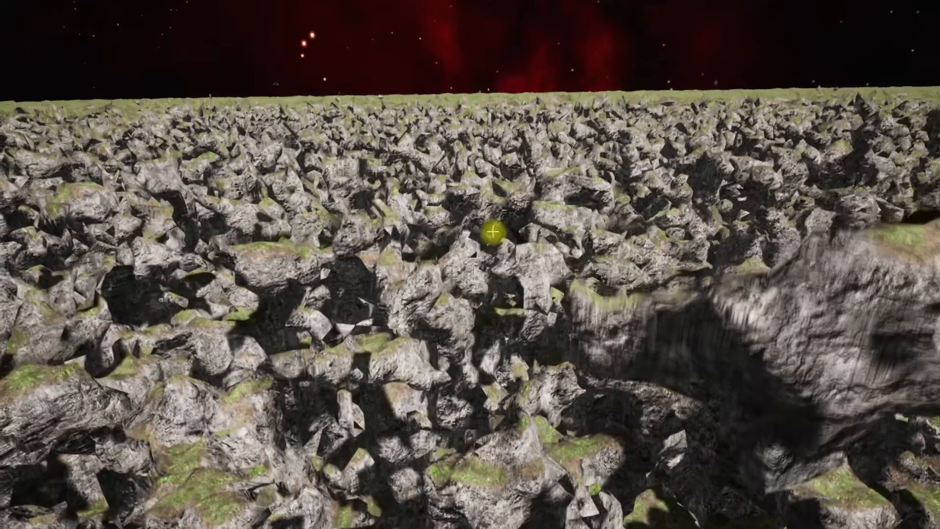
key("Tab")
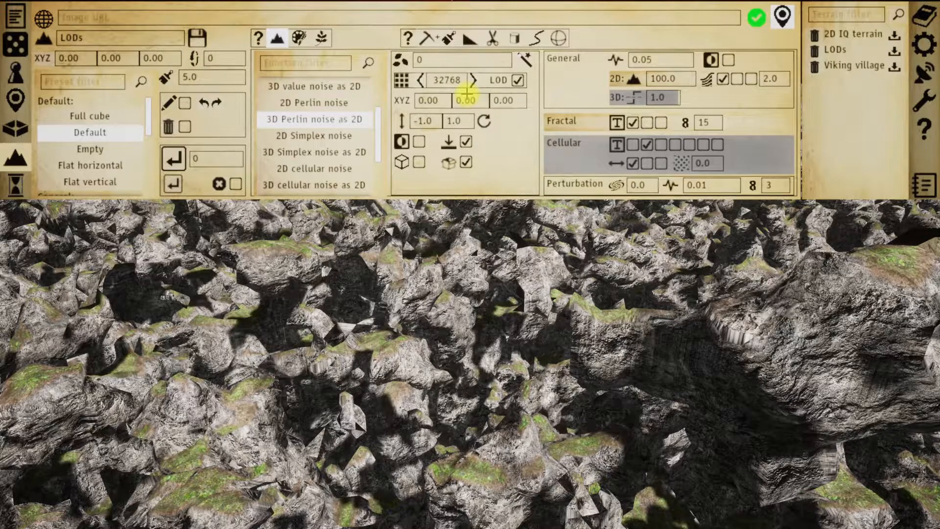
Step: Load the saved terrain named 2D IQ terrain
mouse_move(519, 80)
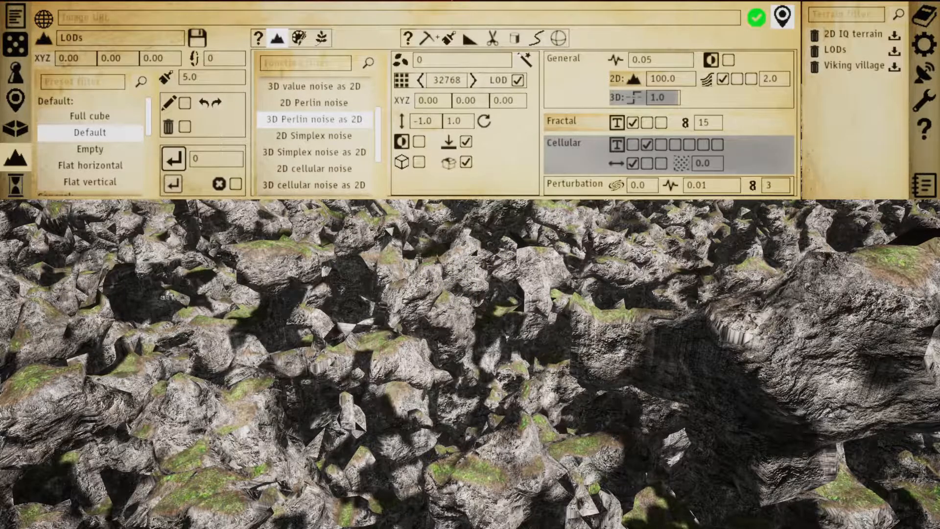
left_click(924, 45)
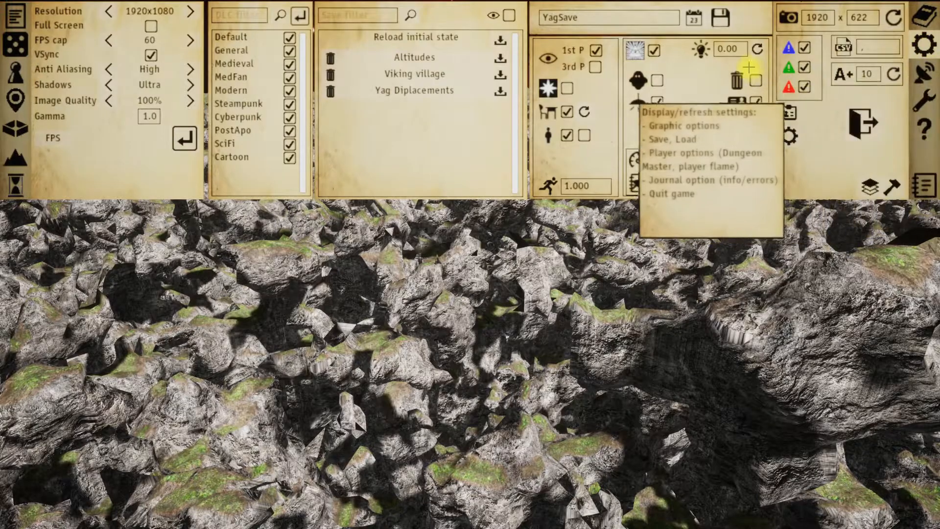
left_click(15, 157)
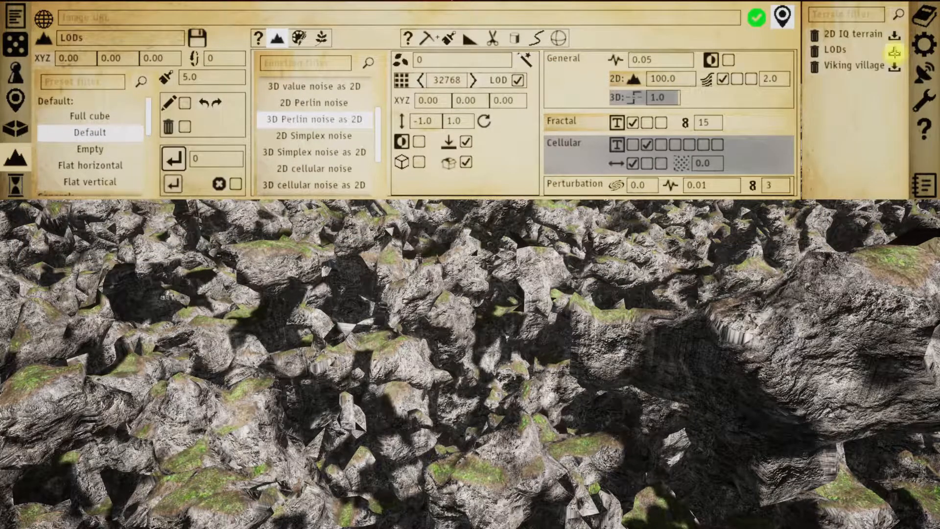
left_click(894, 37)
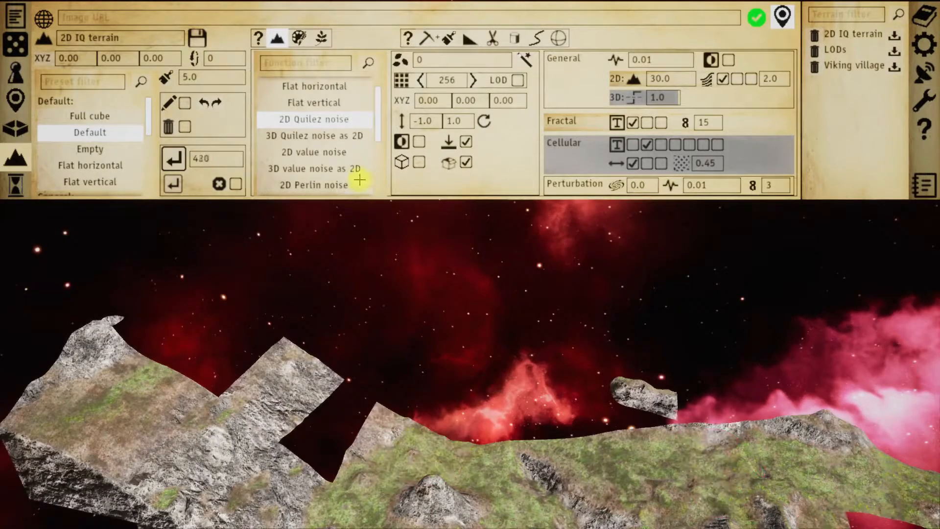
Step: Replace the red space backdrop with the first sky in the list and return to the terrain settings
left_click(927, 100)
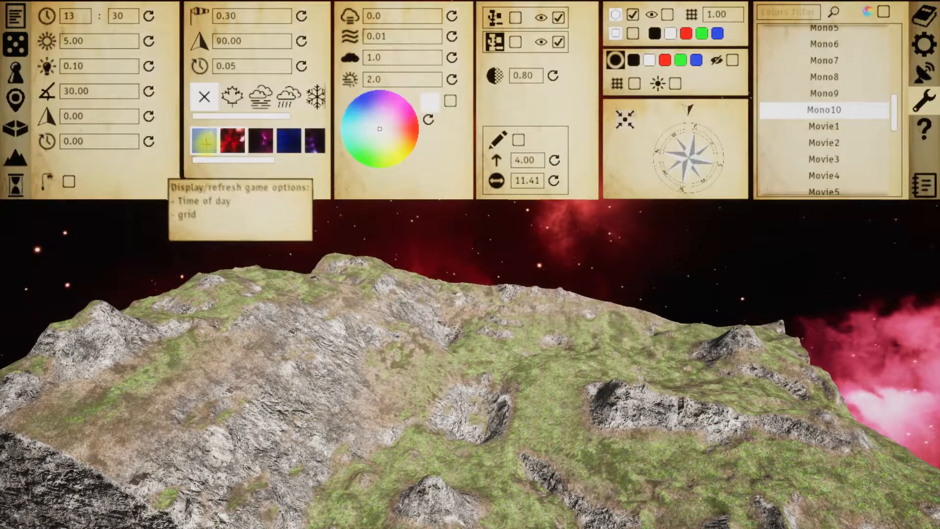
left_click(204, 141)
left_click(17, 160)
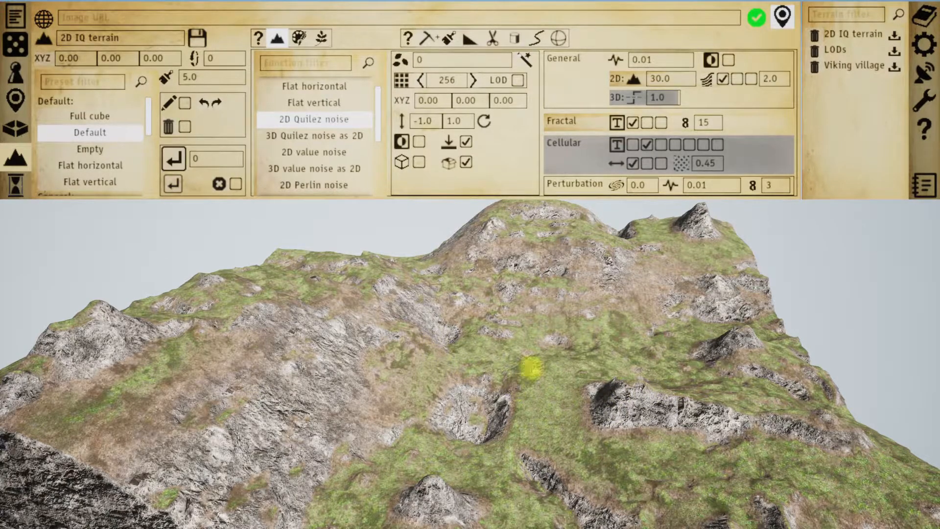
Step: Enable LOD for the 2D IQ terrain and apply all changes to recompute it
left_click(519, 83)
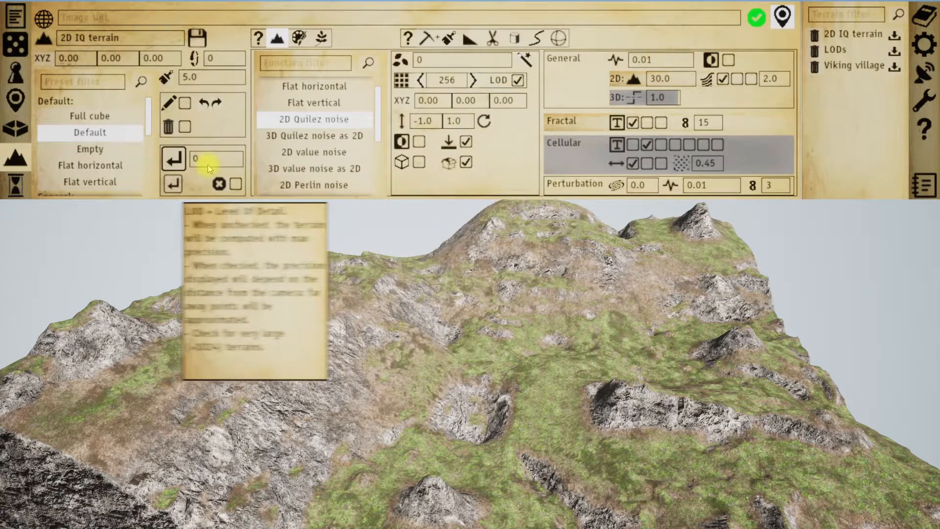
left_click(174, 158)
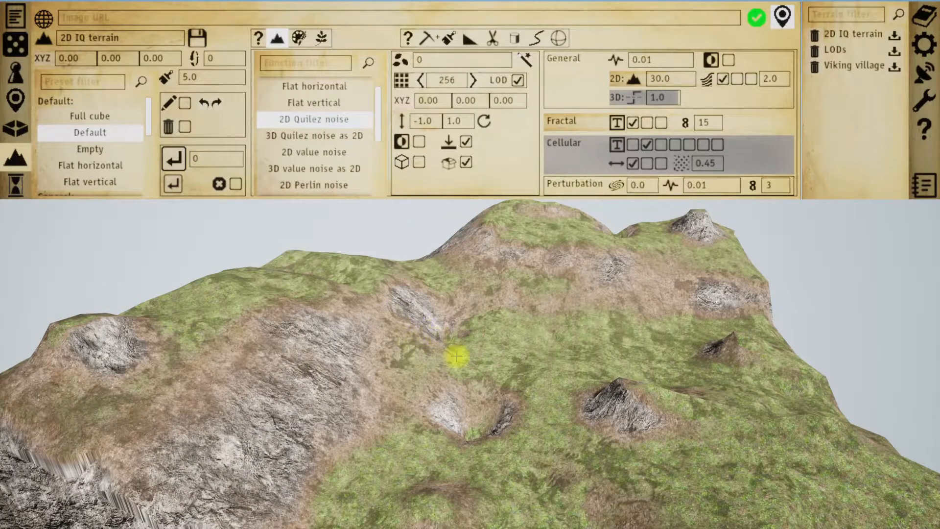
scroll(476, 367, "down", 4)
scroll(476, 367, "up", 2)
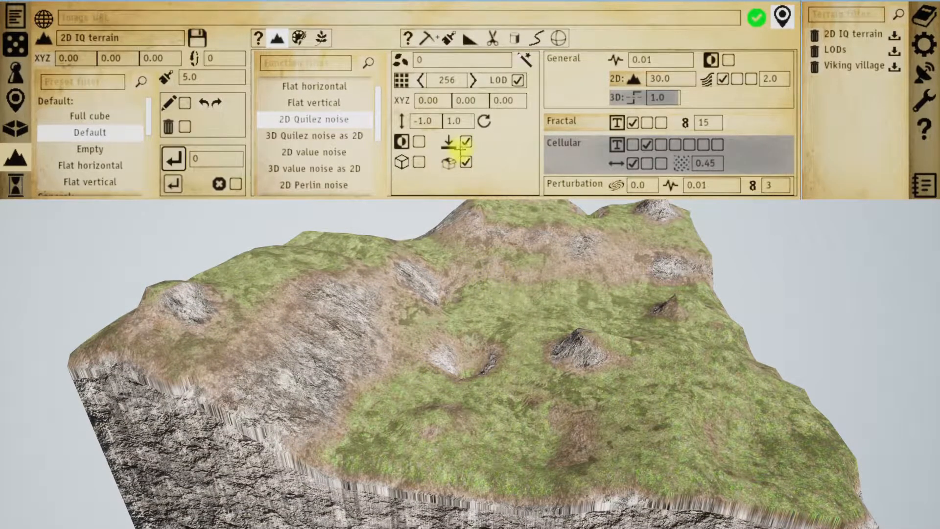
right_click_drag(479, 418, 495, 413)
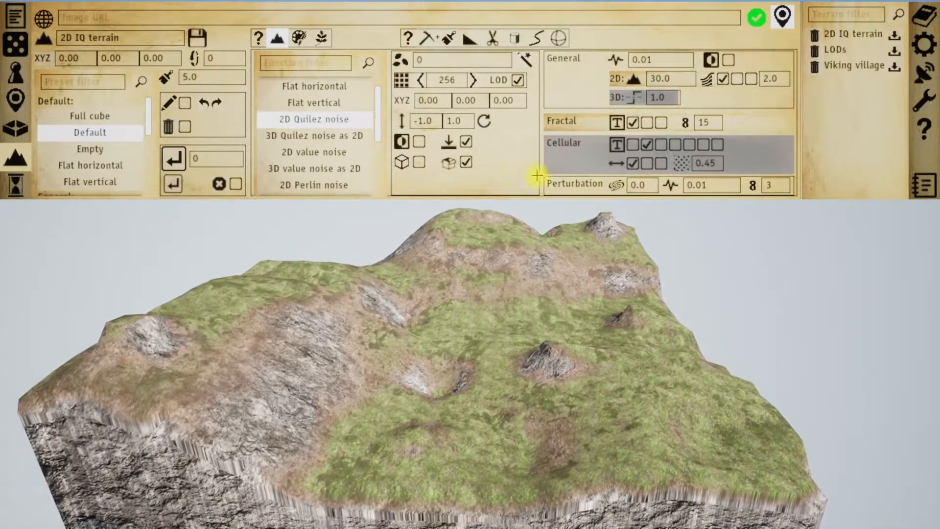
Step: Offset the terrain by 50 on the Y axis and recompute it, then return the offset to 0 and recompute
left_click(475, 100)
type("50")
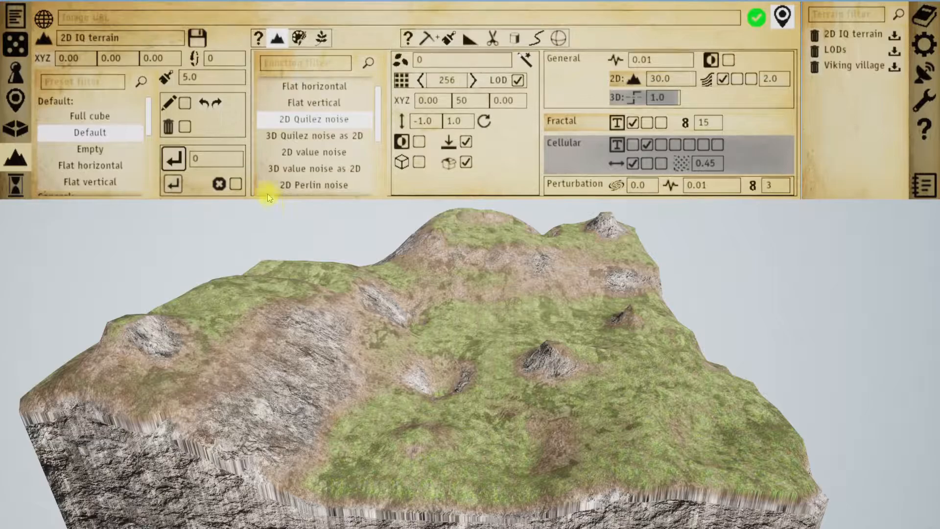
left_click(175, 160)
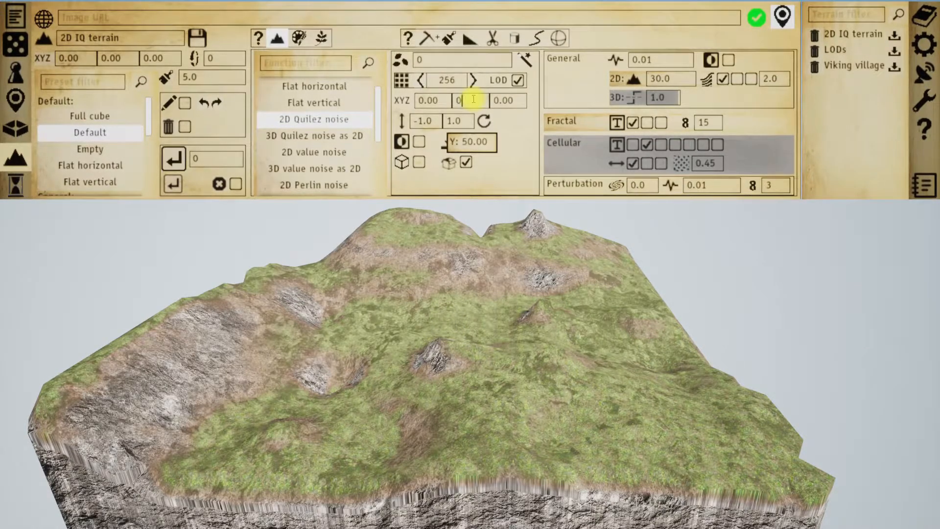
left_click(174, 157)
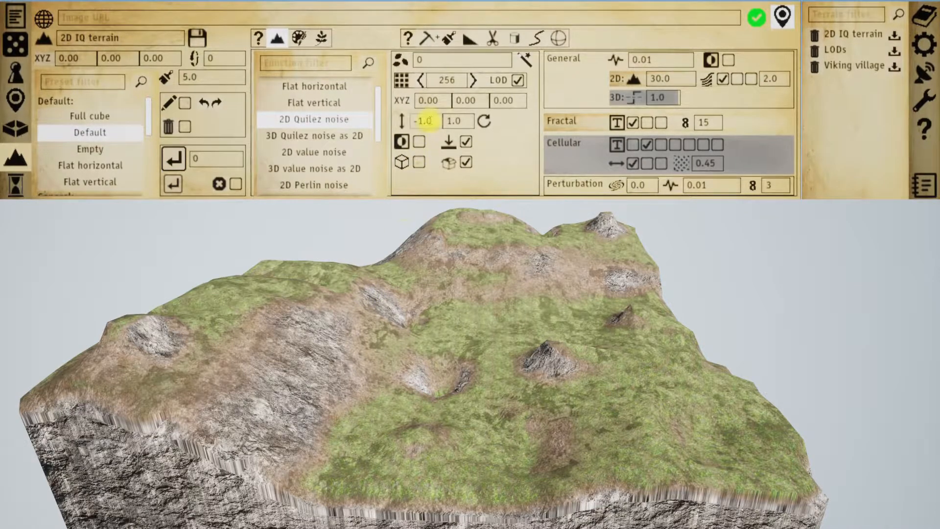
Step: Offset the terrain by 1000 on X and 500 on Y, apply all changes, and reload the saved 2D IQ terrain
type("10")
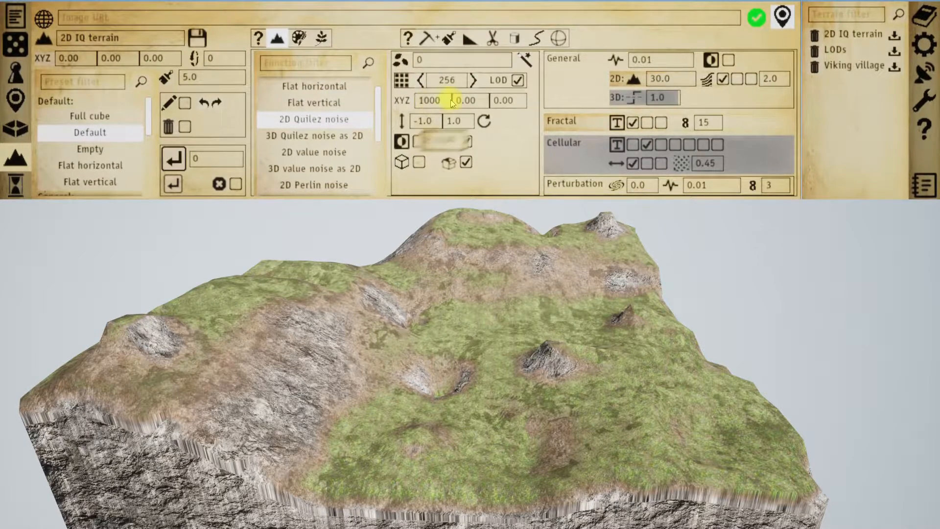
type("56")
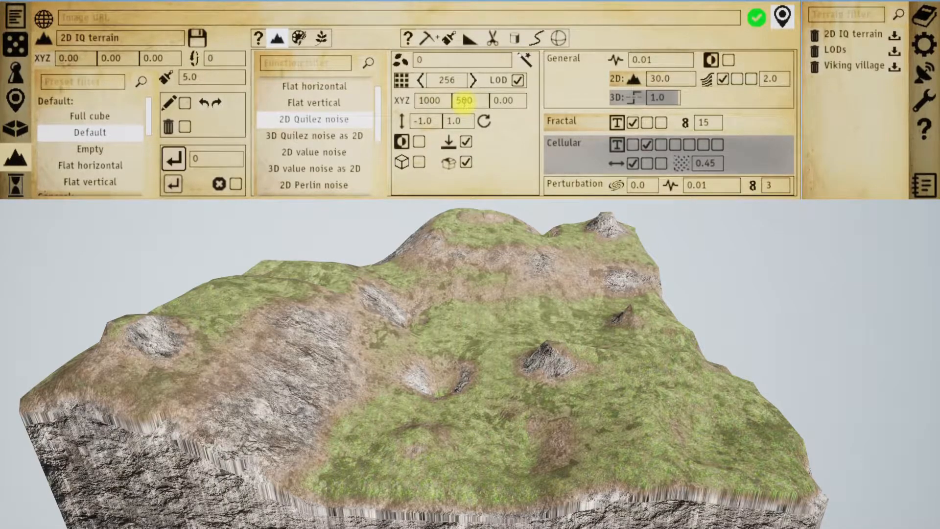
left_click(174, 158)
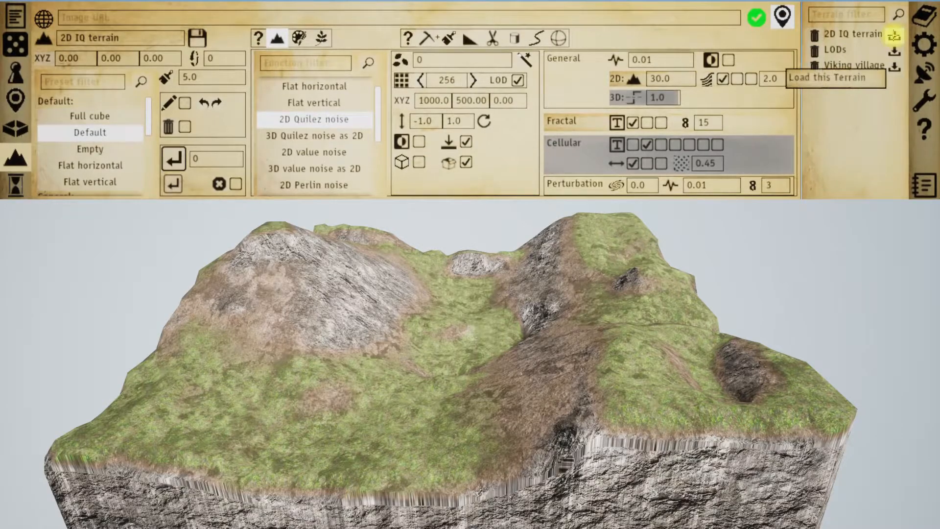
left_click(894, 35)
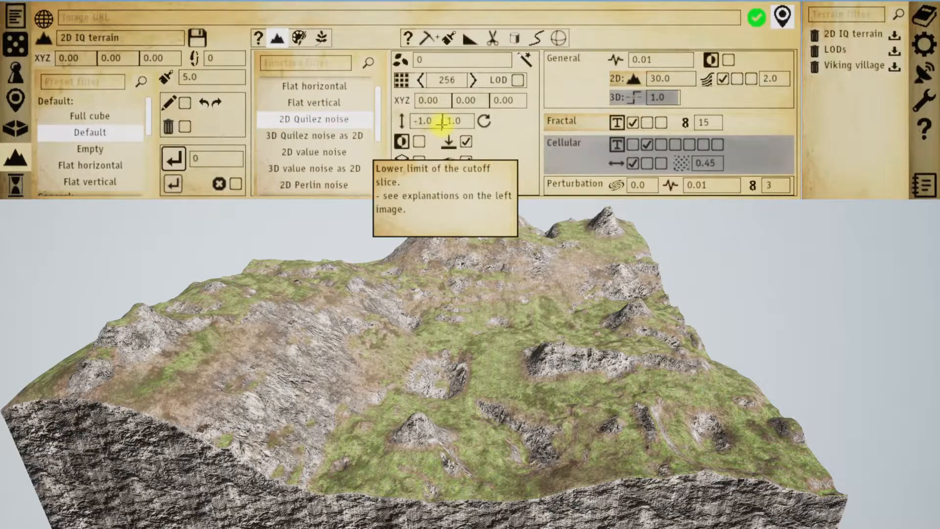
Step: Filter the terrain presets for "riv", choose the River preset and apply it to generate the terrain
scroll(108, 147, "down", 3)
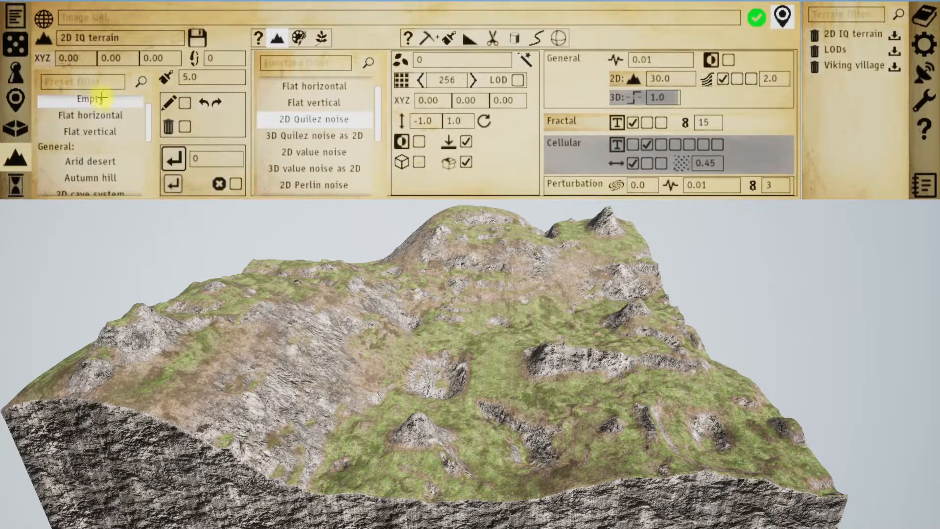
type("riv")
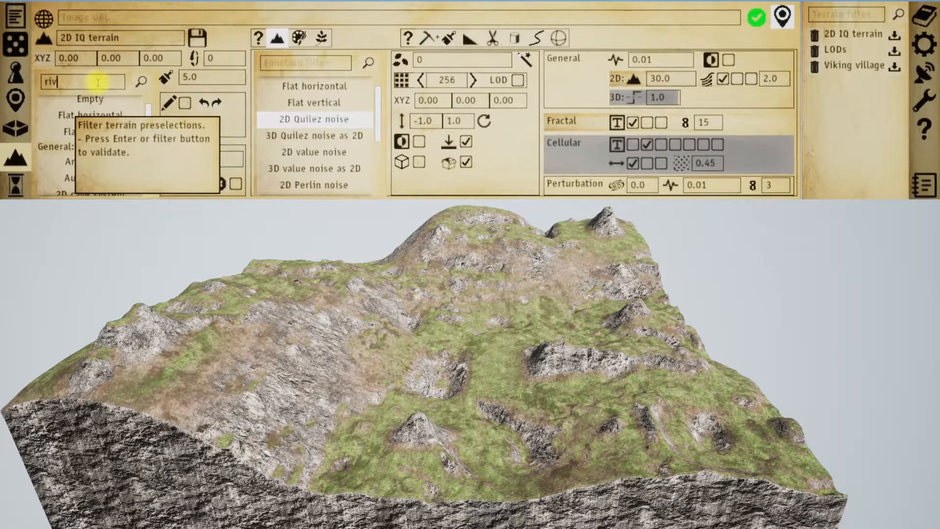
left_click(107, 103)
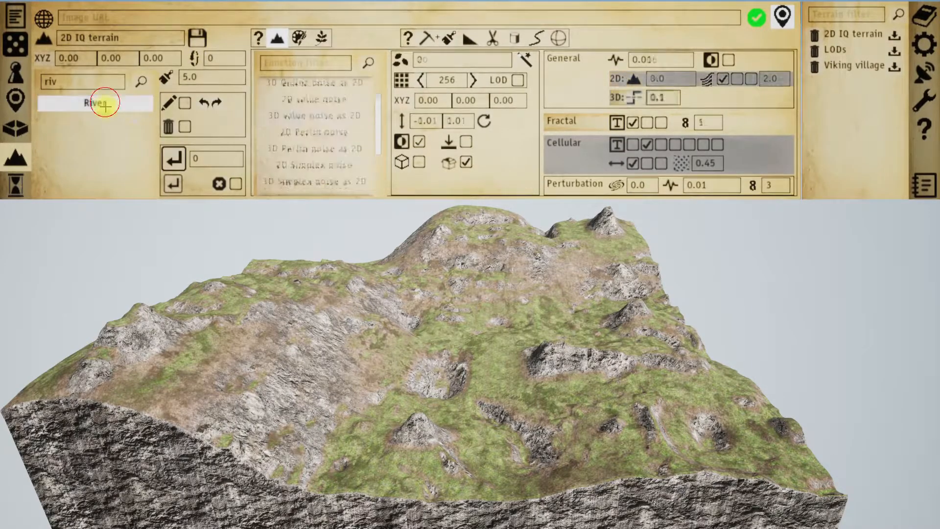
left_click(173, 158)
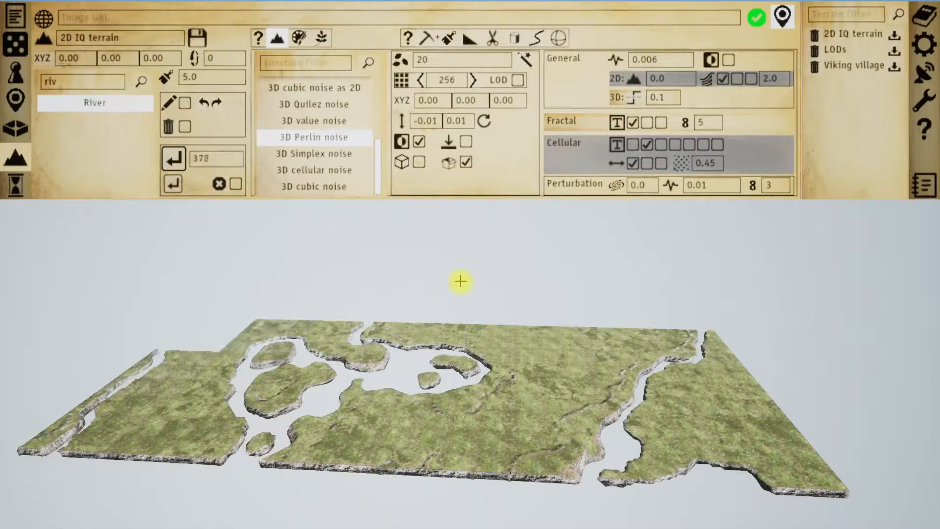
key("w")
key("s")
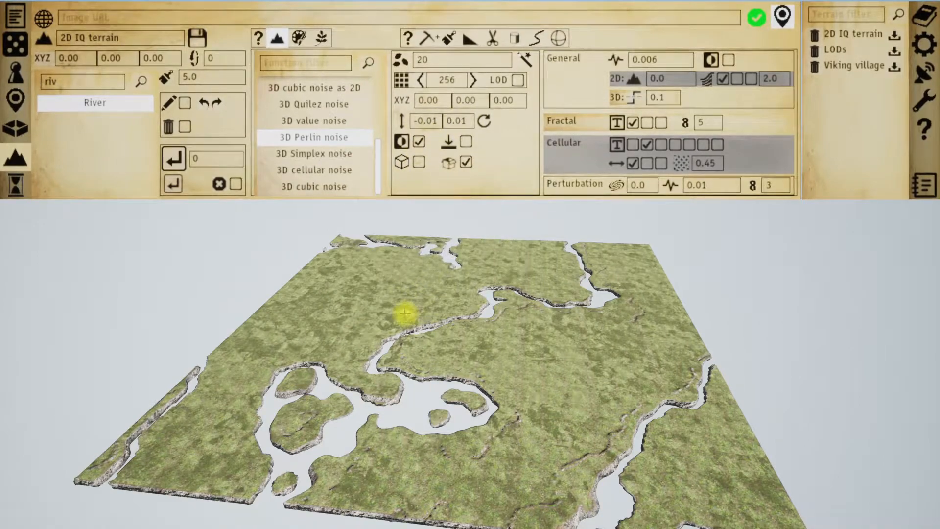
Step: Reset the river terrain's cutoff slice to -1.0 and 1.0 and recompute, then restore limits -0.01 and 0.01 and recompute
scroll(444, 315, "down", 3)
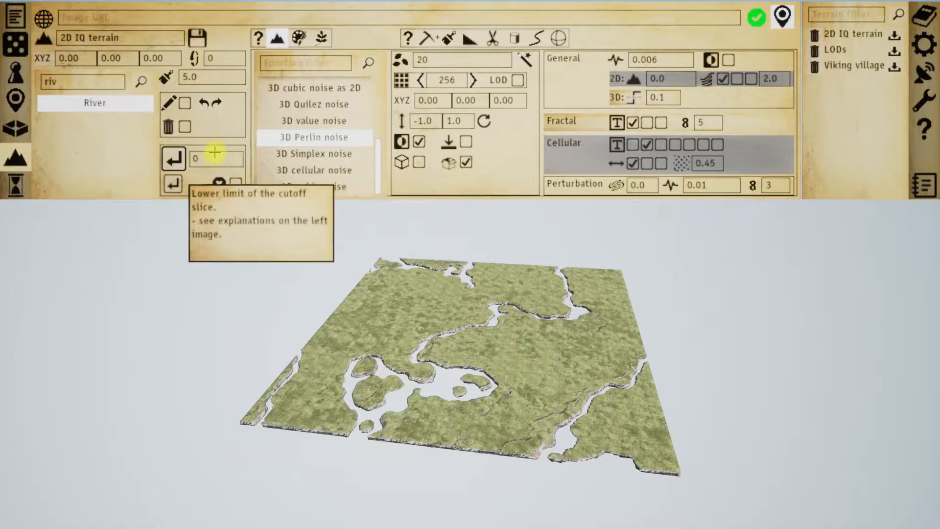
left_click(171, 166)
right_click_drag(402, 288, 392, 279)
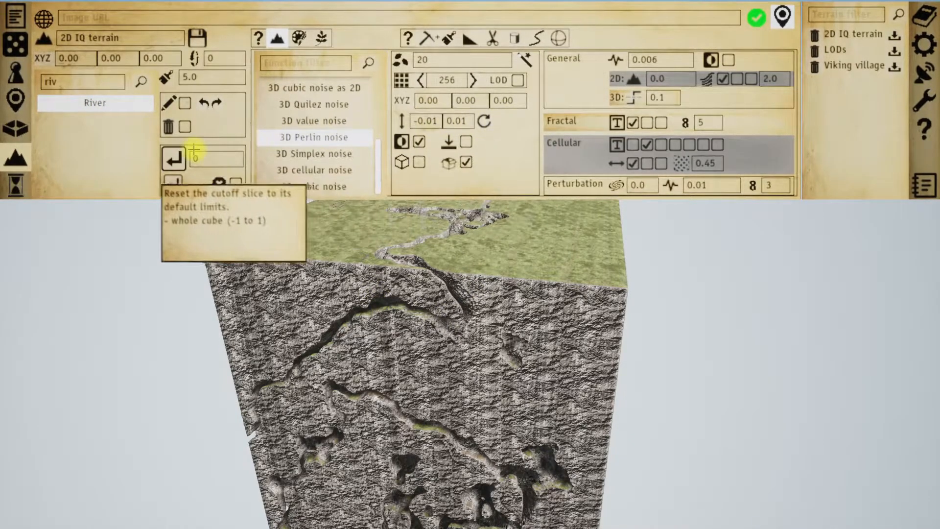
left_click(173, 159)
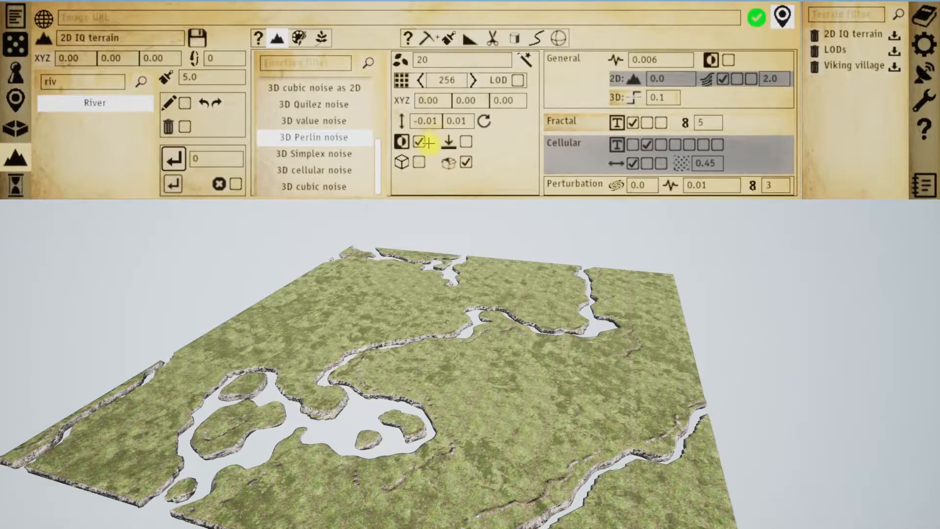
Step: Turn off matter and air inversion for the river terrain and recompute it, then turn it back on and recompute
left_click(419, 142)
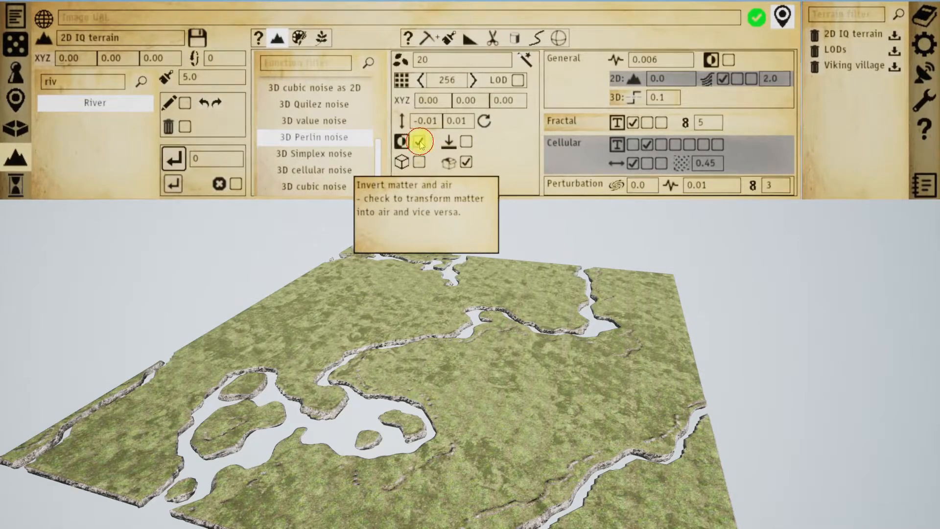
left_click(178, 159)
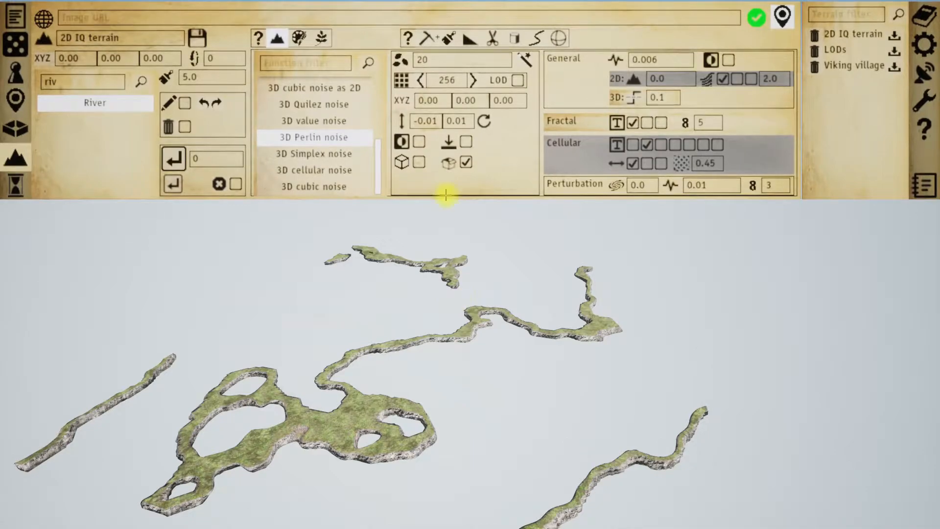
left_click(419, 142)
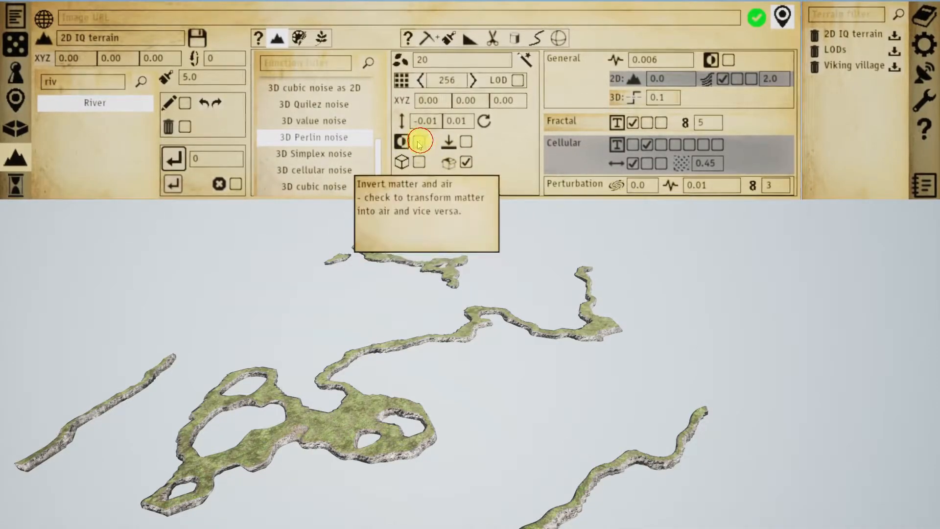
left_click(178, 162)
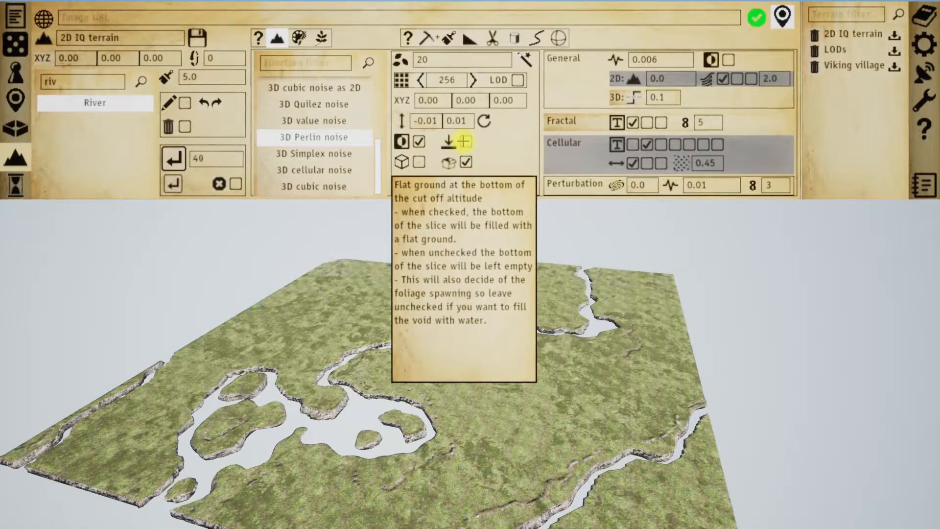
Step: Enable flat ground at the bottom of the cutoff slice, apply all changes, and inspect the riverbed up close
key("w")
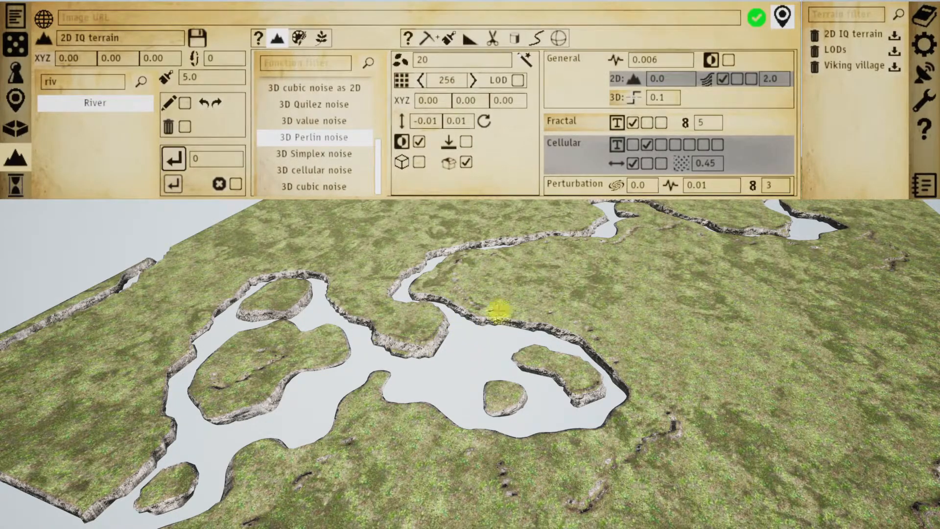
left_click(465, 142)
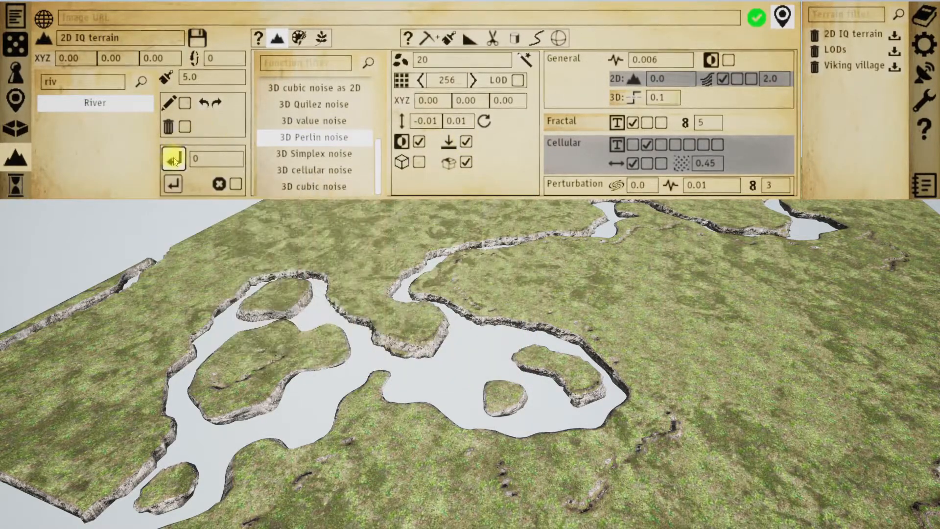
left_click(173, 160)
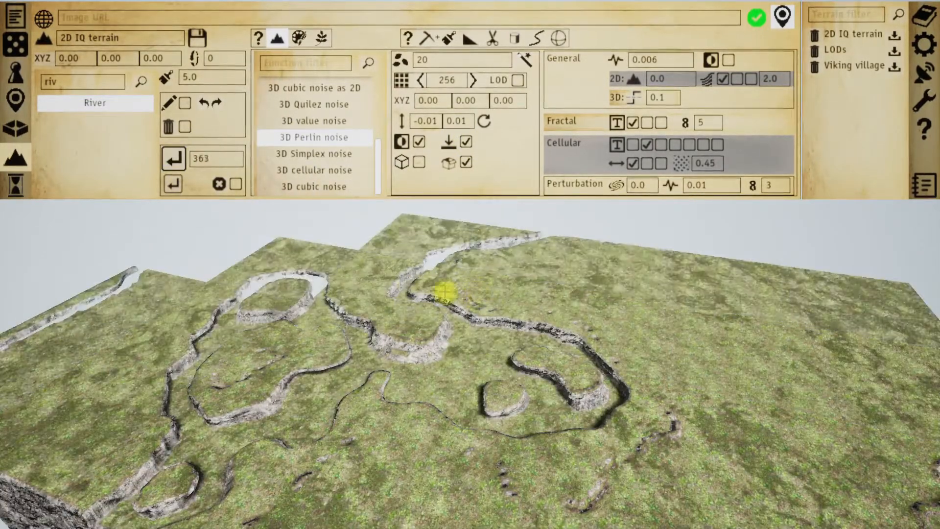
key("w")
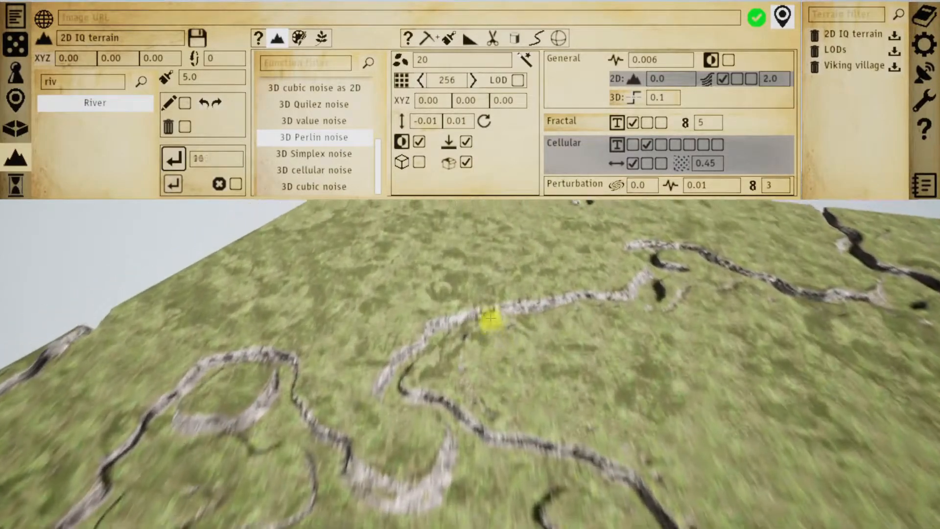
key("q")
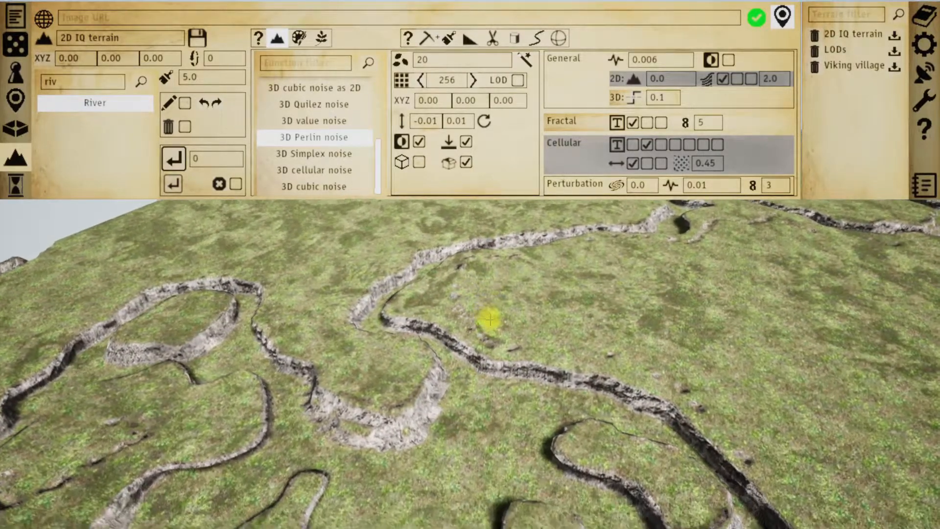
key("q")
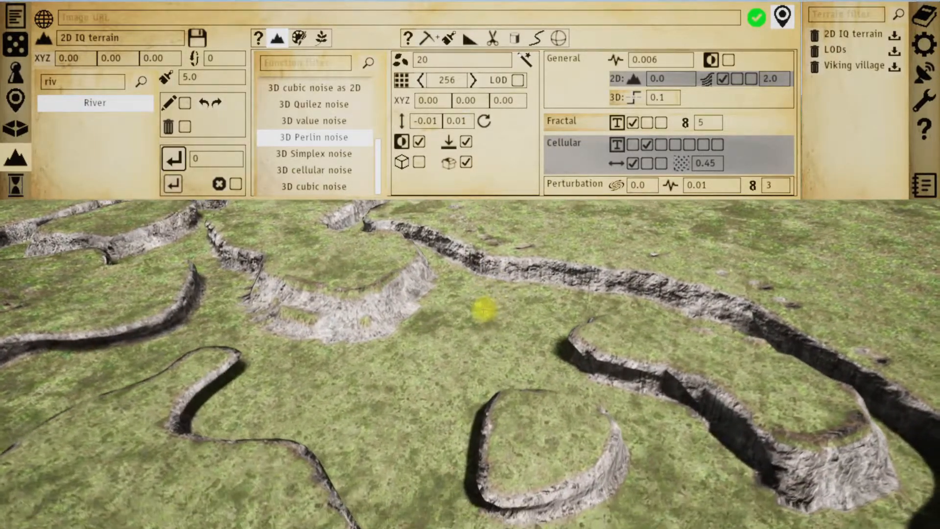
Step: Clear the terrain preset filter, choose the 2D cave system preset and generate its terrain
key("q")
key("s")
key("a")
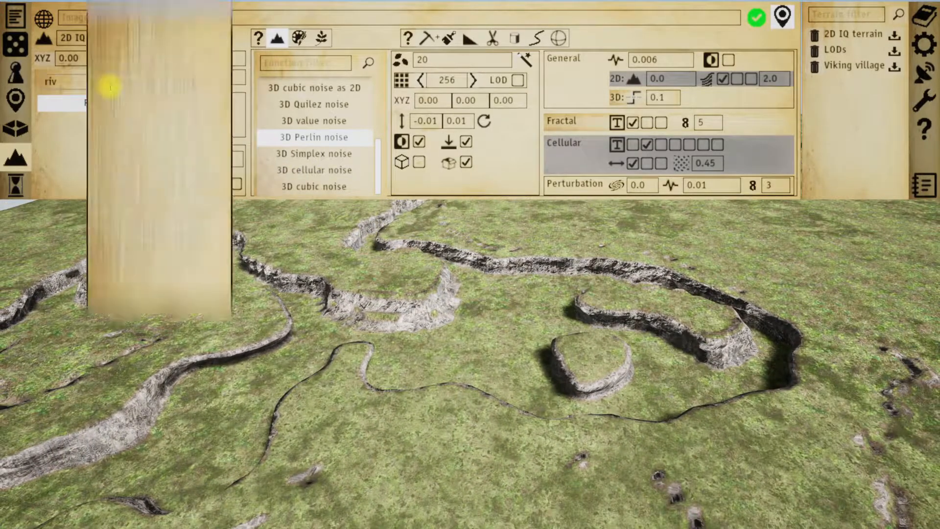
left_click(109, 85)
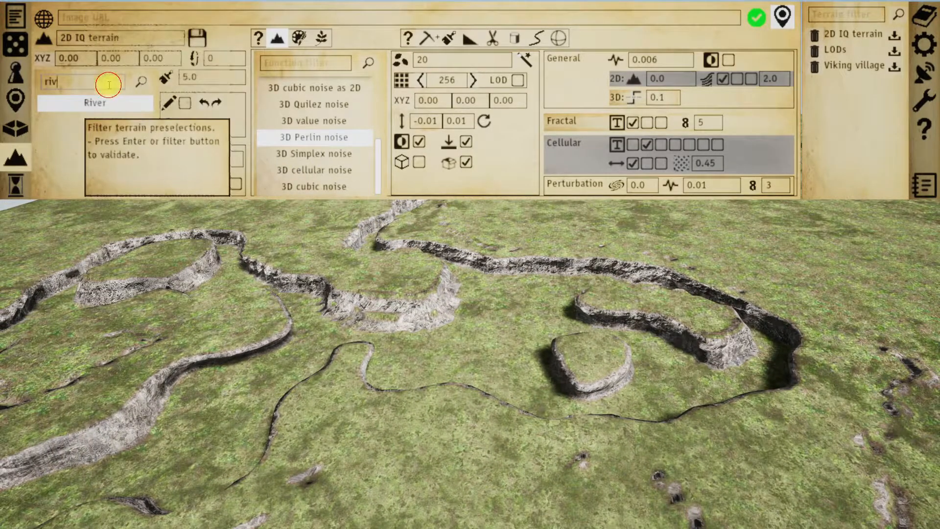
key("BackSpace")
key("Return")
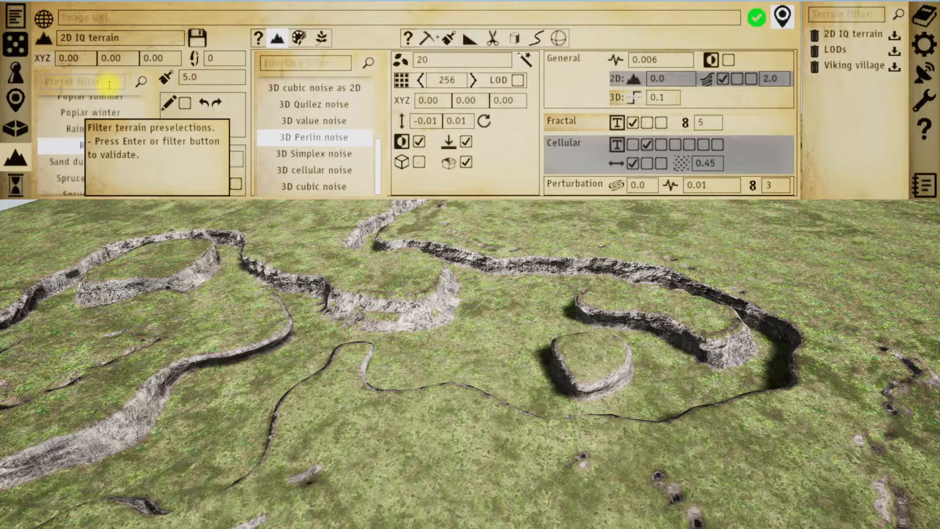
scroll(95, 157, "up", 2)
scroll(95, 157, "up", 3)
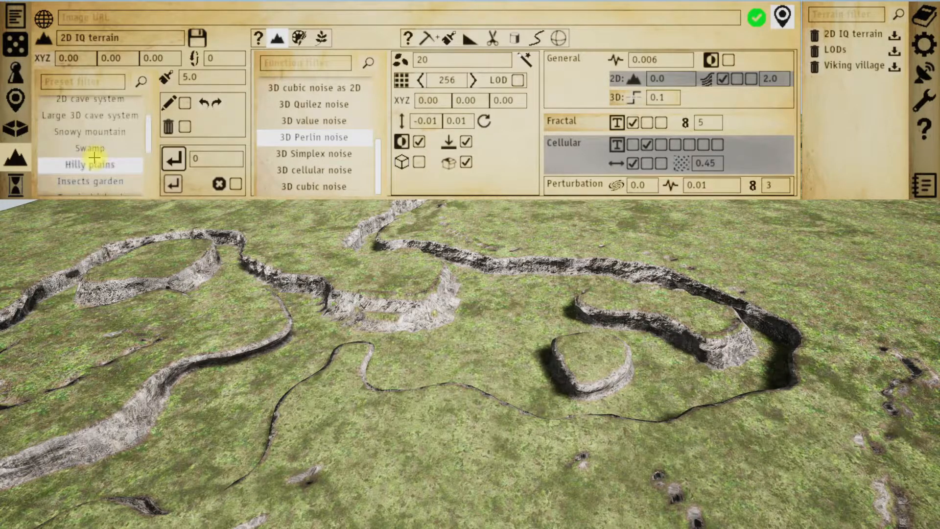
scroll(95, 157, "up", 2)
left_click(95, 122)
scroll(79, 160, "up", 1)
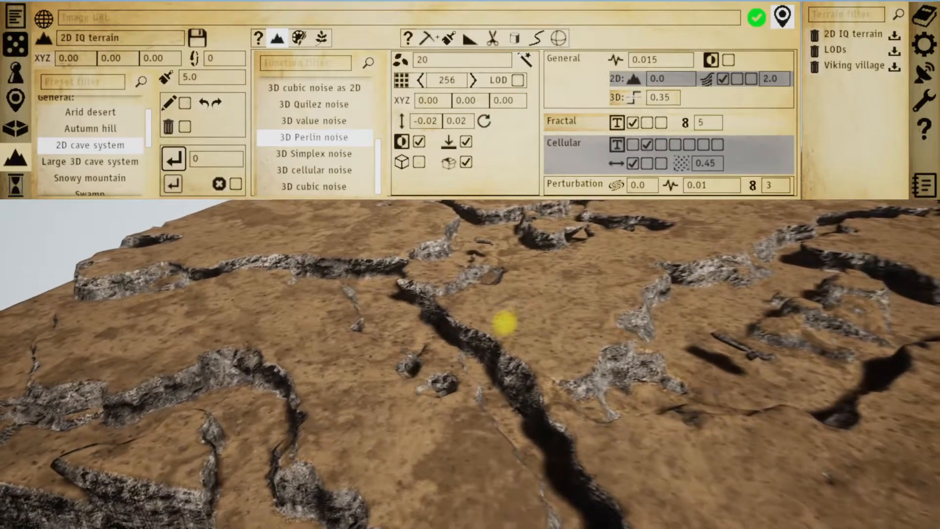
Step: Inspect the 2D cave system terrain from close up and from above, temporarily hiding the interface for a full view
key("w")
right_click_drag(504, 323, 534, 336)
key("w")
key("w")
key("Tab")
key("w")
key("w")
key("e")
key("w")
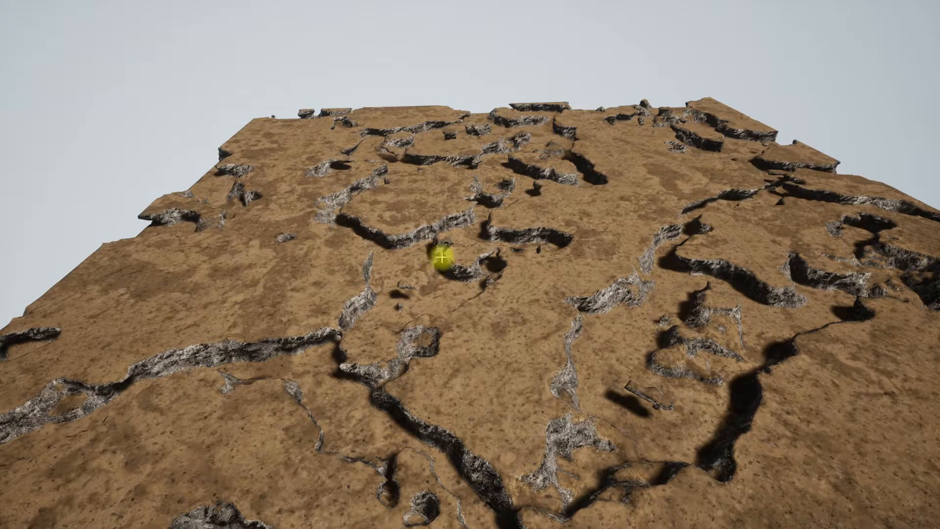
key("Tab")
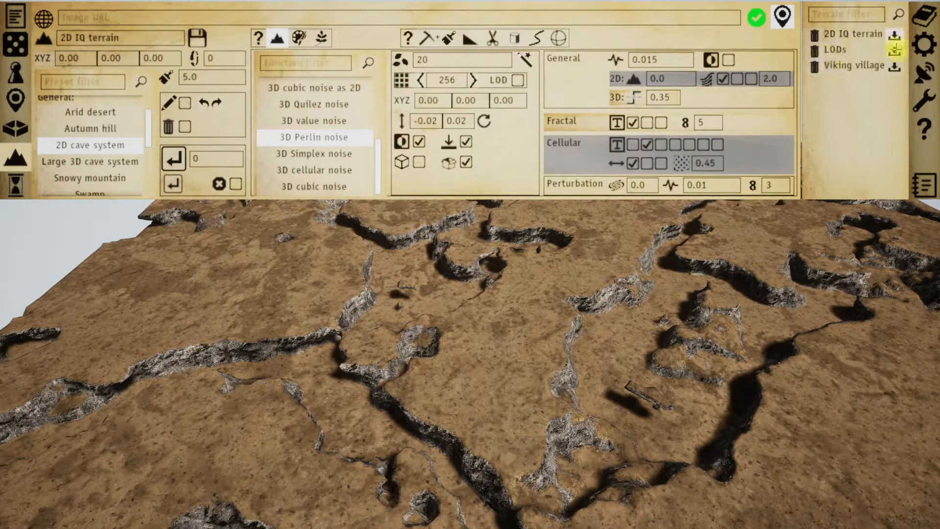
Step: Load the saved LODs terrain and view its full block from a distance
left_click(895, 49)
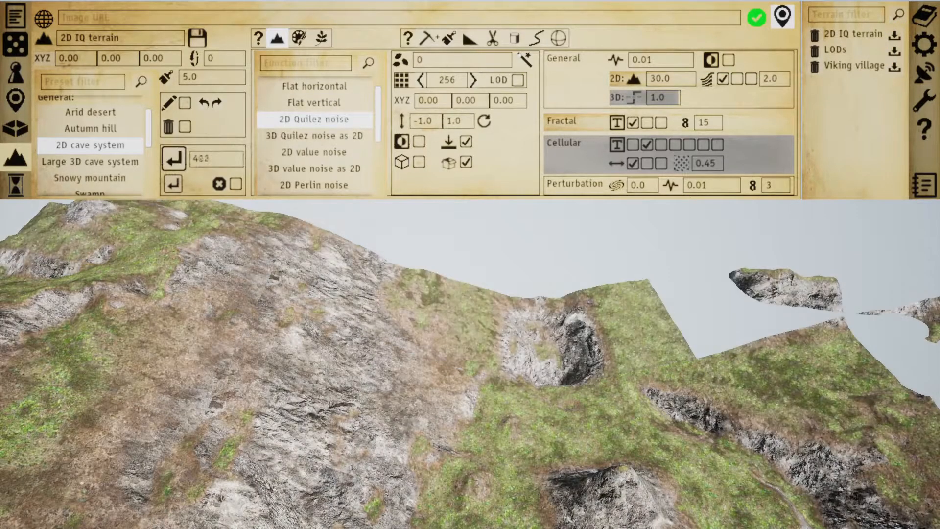
key("s")
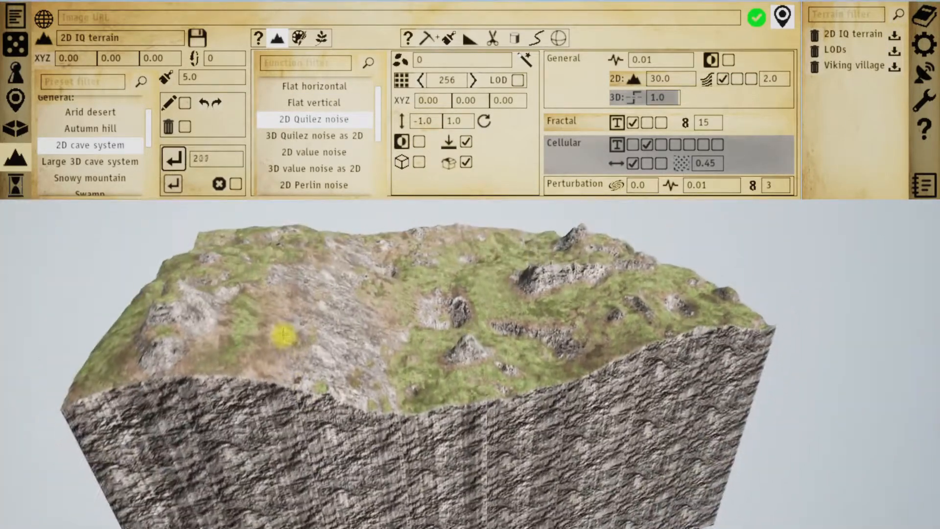
key("w")
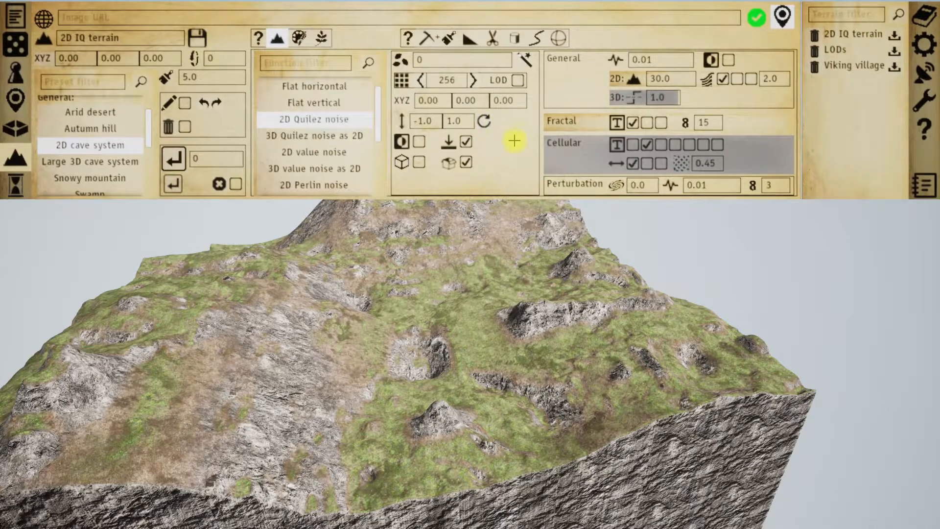
Step: Enable cubic rendering for the loaded terrain, recompute and view it, then disable cubic rendering and recompute
mouse_move(449, 147)
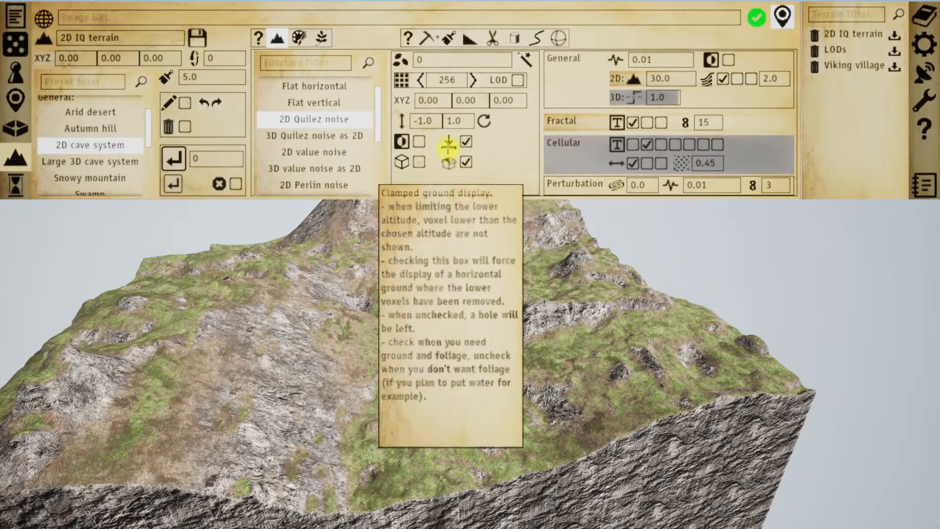
right_click_drag(458, 227, 423, 171)
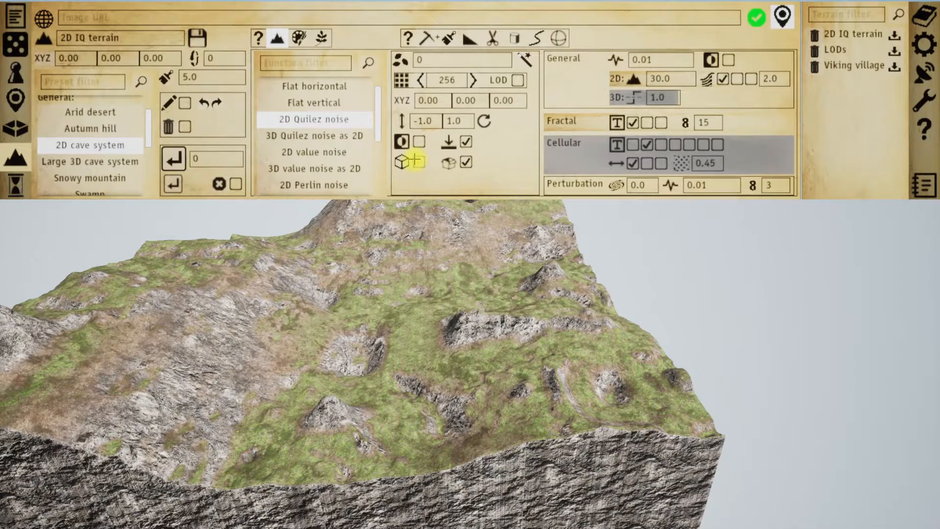
right_click_drag(405, 222, 408, 165)
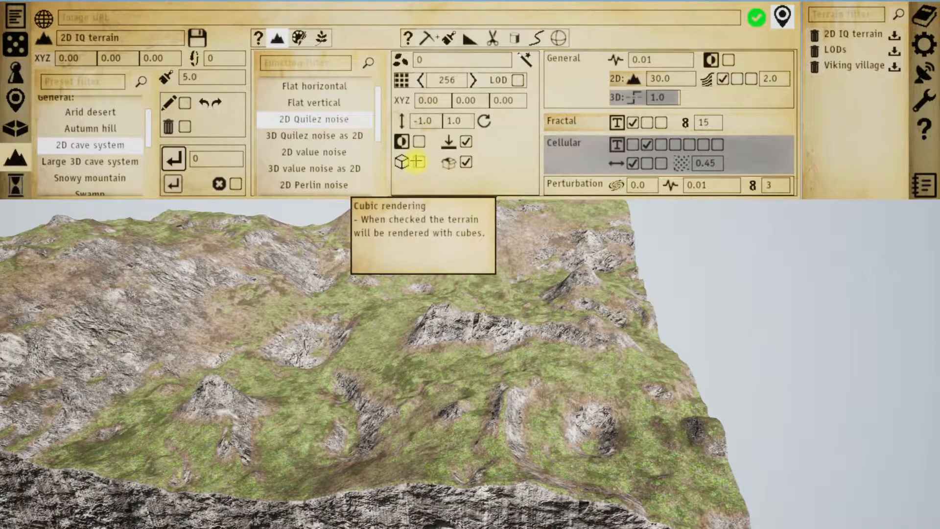
left_click(417, 162)
left_click(174, 158)
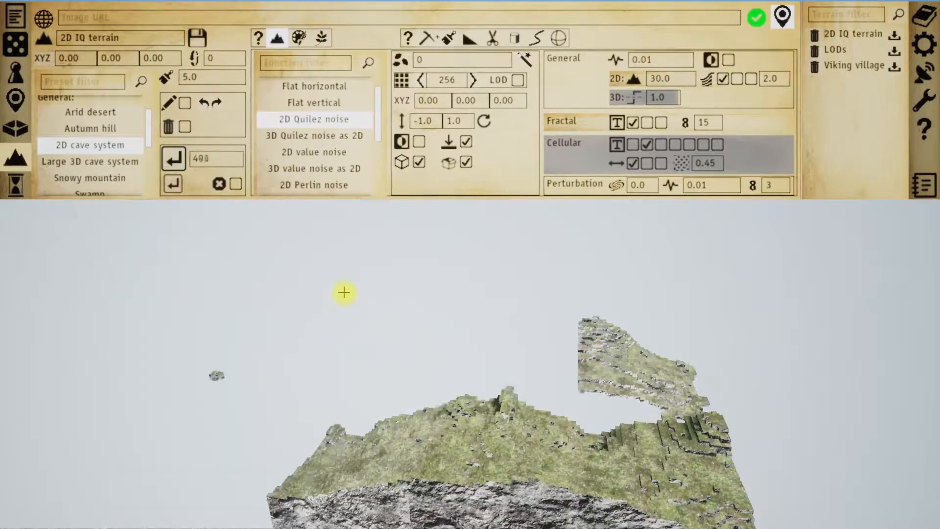
right_click_drag(382, 302, 396, 277)
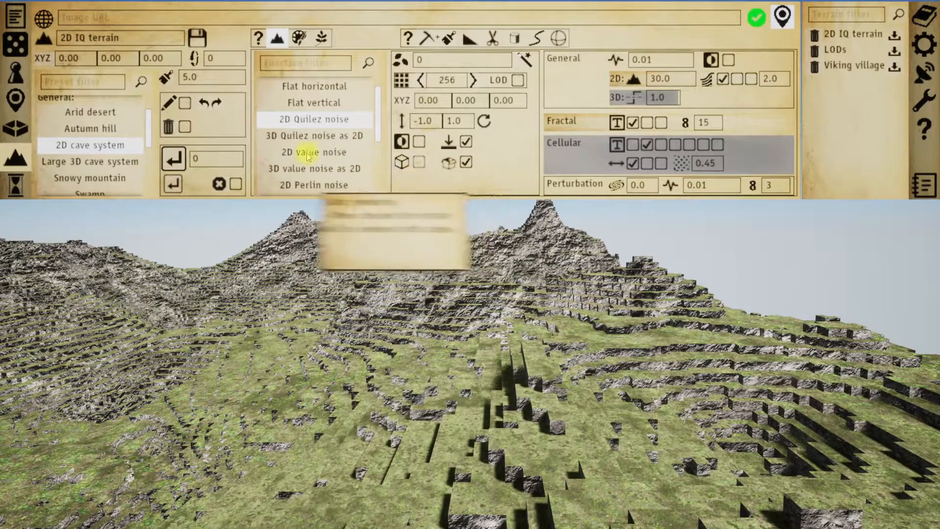
left_click(172, 158)
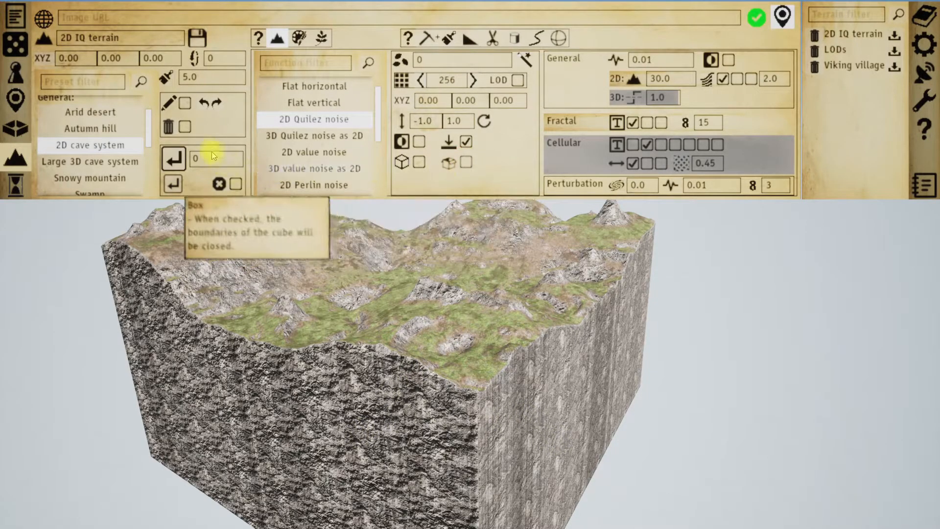
Step: Recompute the terrain with the closed box boundaries turned off, then turn them back on and recompute
left_click(174, 158)
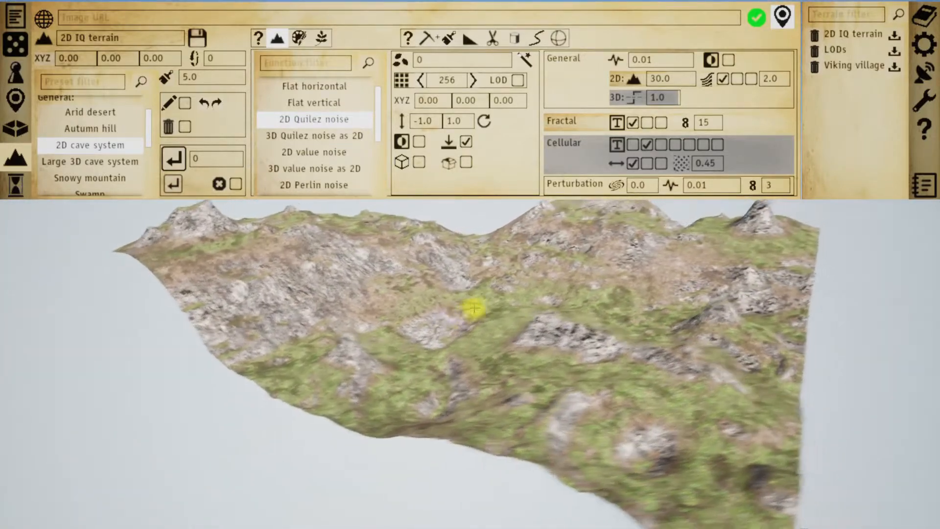
left_click(466, 162)
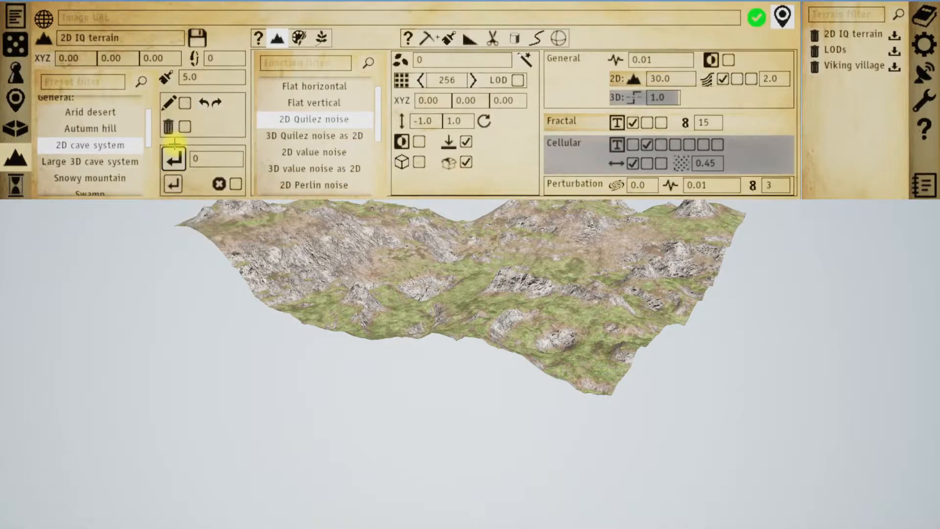
left_click(173, 184)
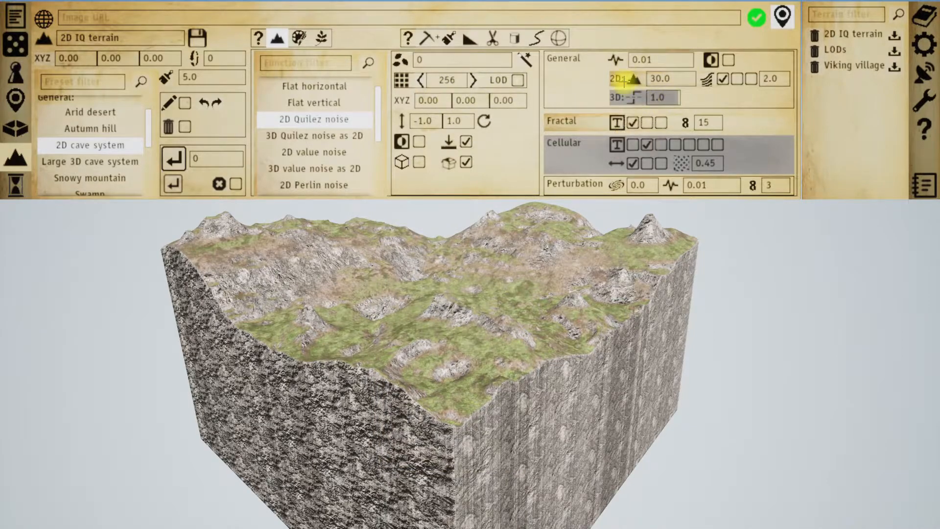
Step: Set the terrain frequency to 0.005 and recompute the terrain
mouse_move(679, 53)
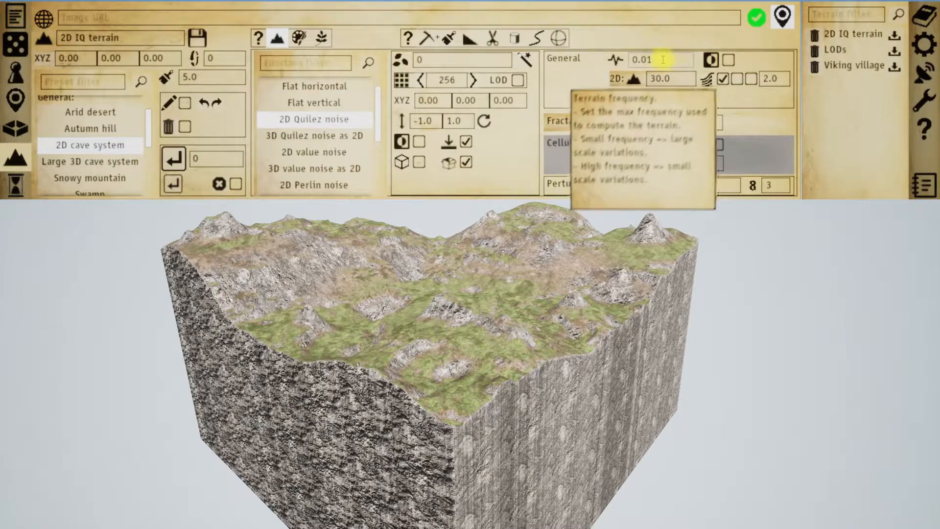
right_click_drag(397, 356, 460, 356)
key("a")
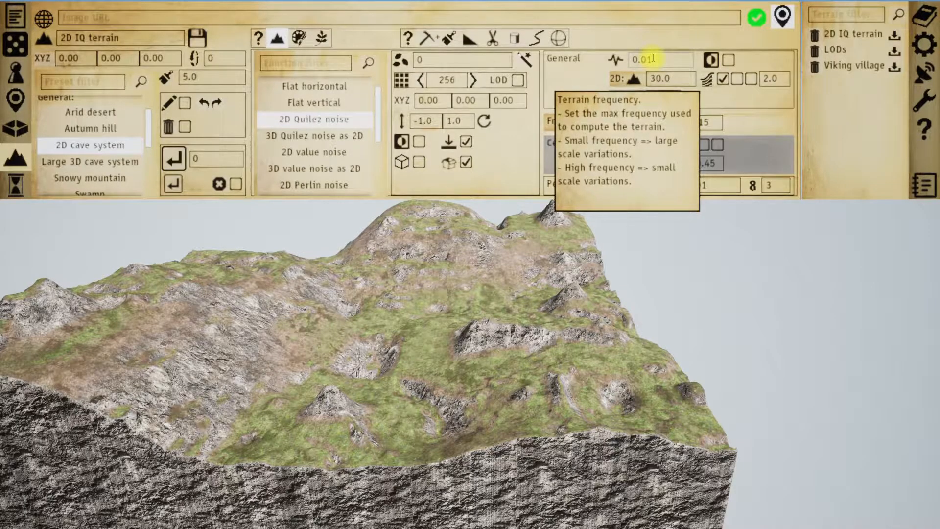
mouse_move(480, 331)
right_mouse_down()
mouse_move(487, 342)
mouse_move(475, 339)
mouse_move(484, 342)
right_mouse_up()
key("a")
key("a")
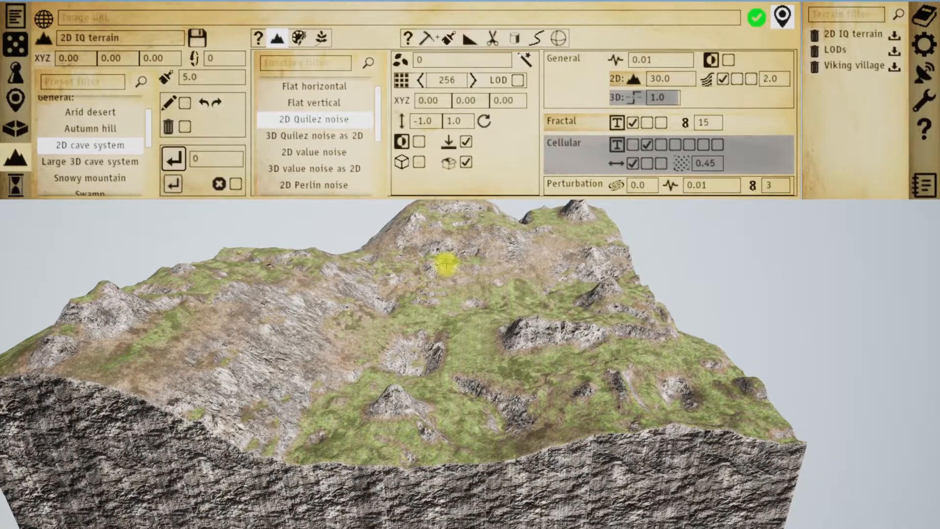
mouse_move(644, 59)
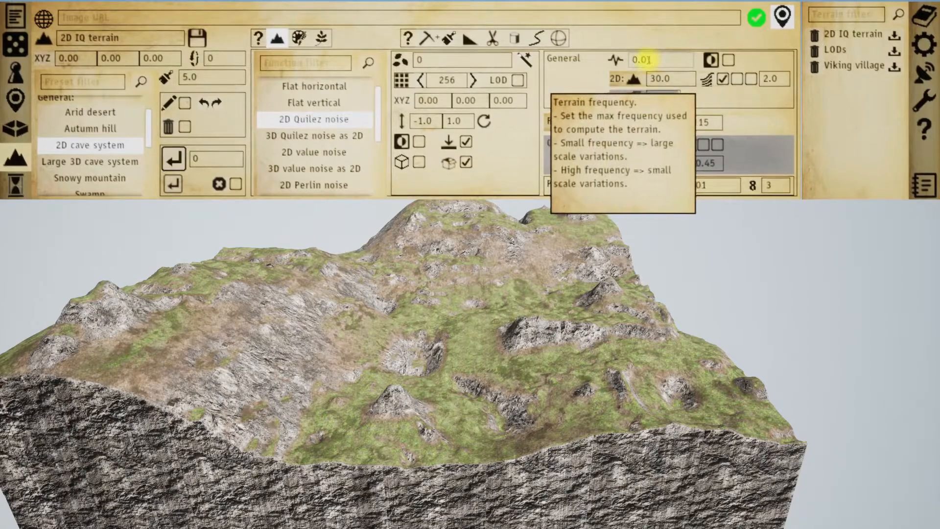
left_click(662, 61)
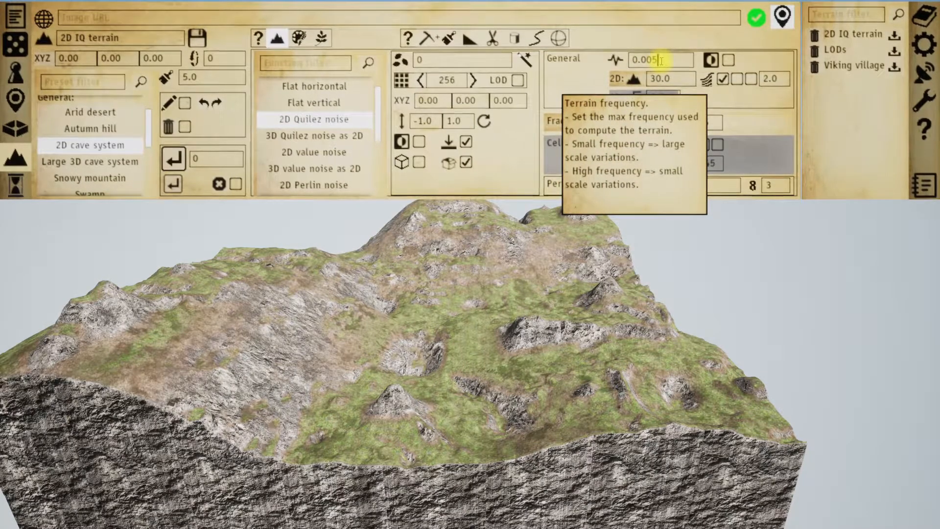
left_click(174, 159)
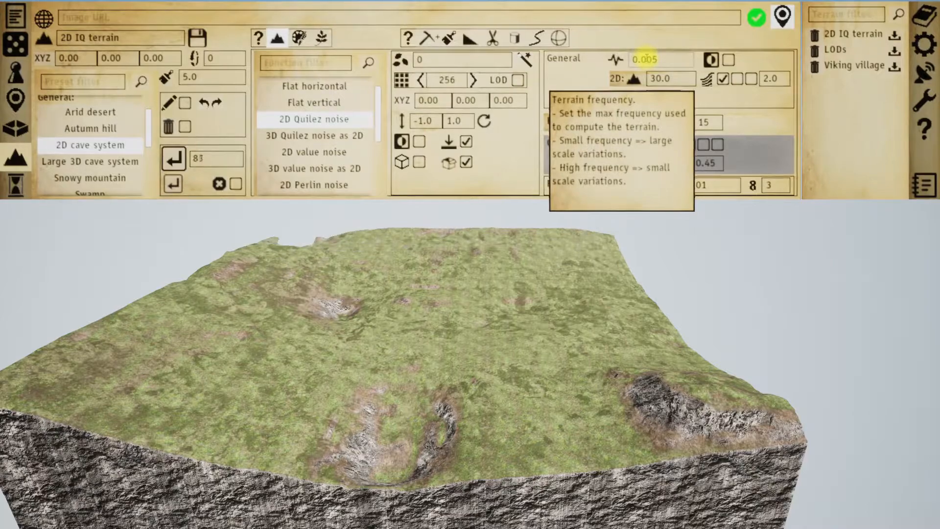
Step: Set the terrain frequency to 0.02 and recompute the terrain
left_click_drag(646, 58, 680, 58)
type("2")
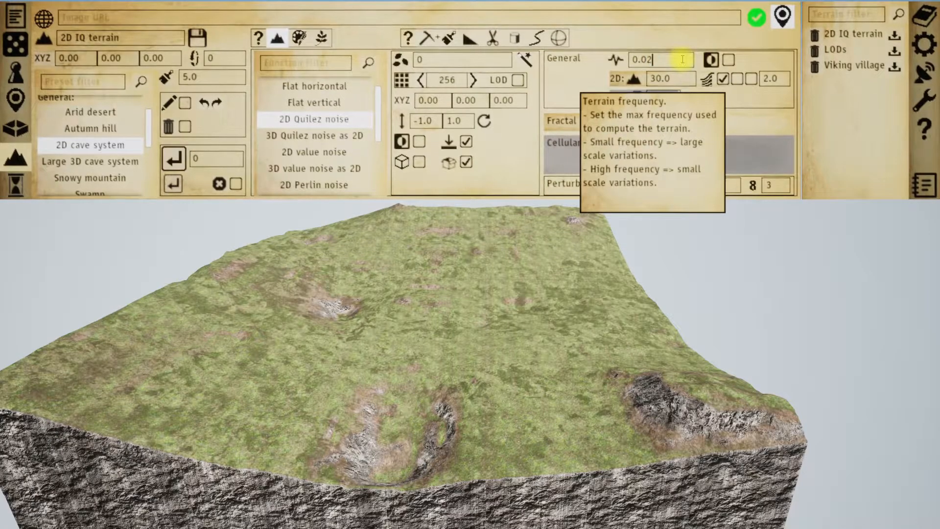
left_click(174, 158)
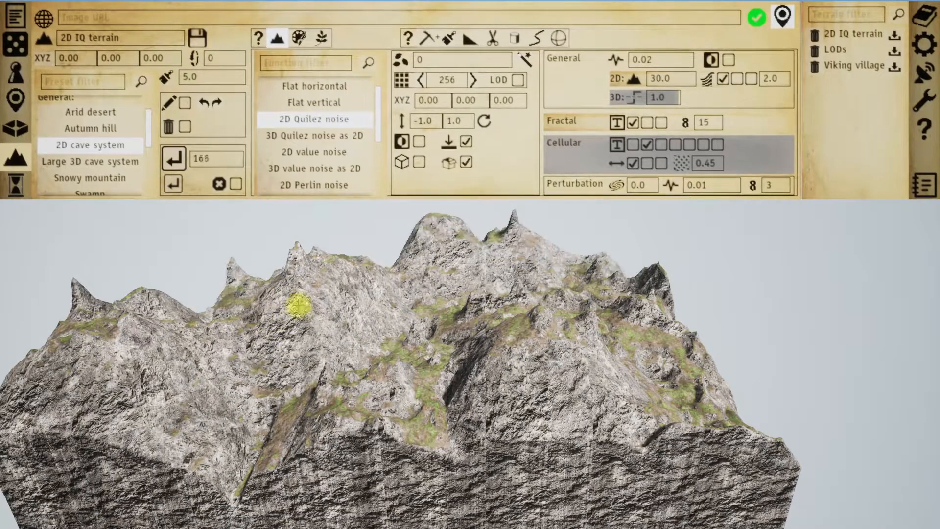
Step: Restore the terrain frequency to 0.01 and recompute the terrain
left_click(646, 59)
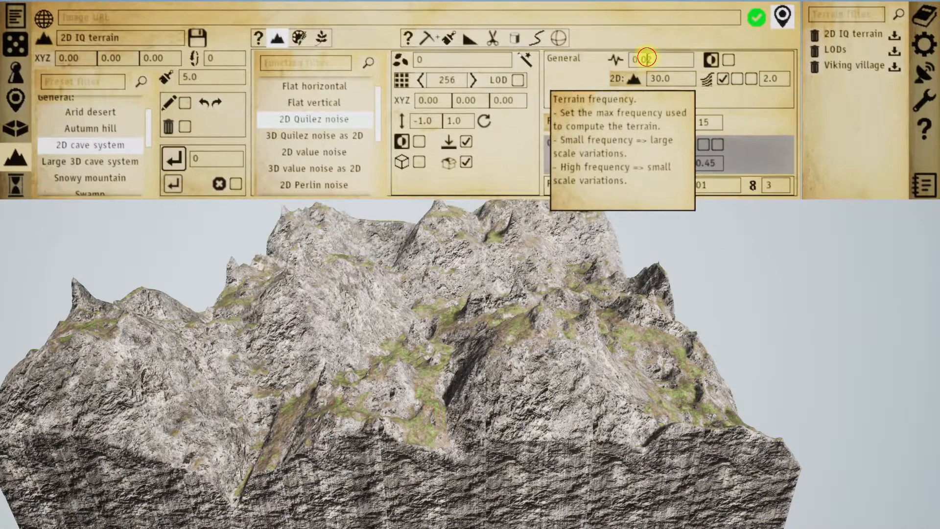
key("BackSpace")
type("1")
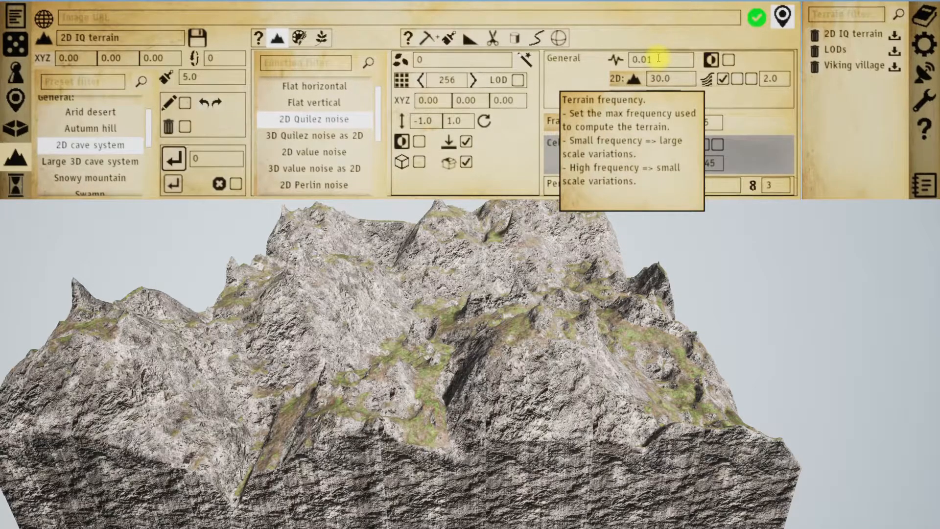
left_click(182, 164)
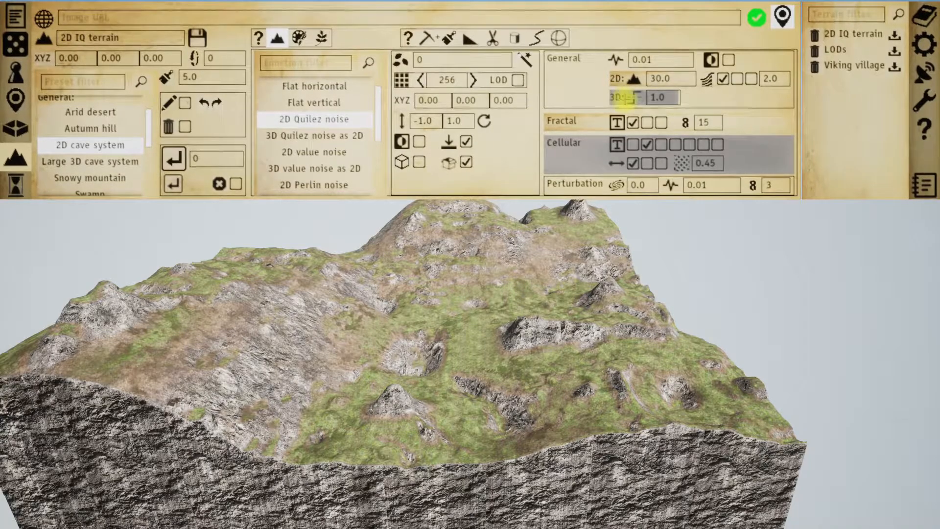
Step: Set the 2D terrain height to 0 and recompute, then set it to 50 and recompute again
left_click(673, 79)
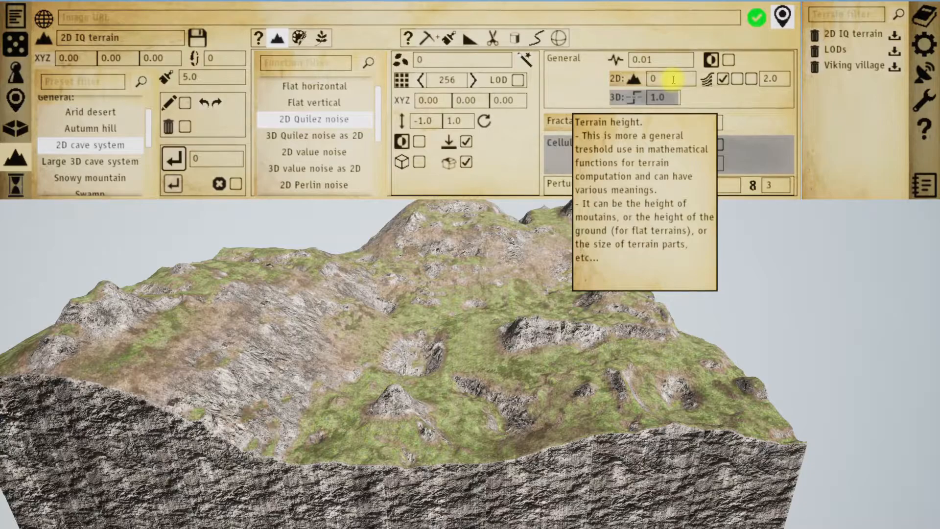
left_click(173, 159)
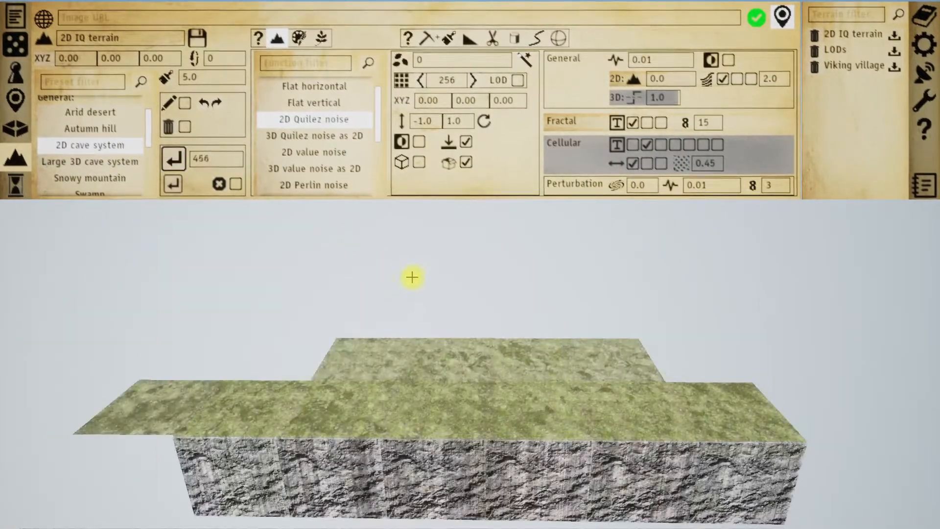
left_click_drag(680, 78, 618, 84)
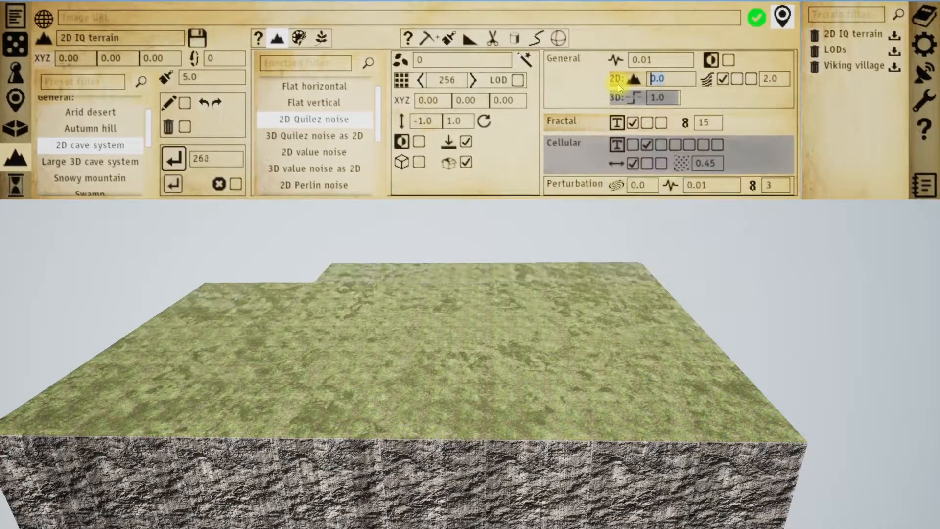
type("50")
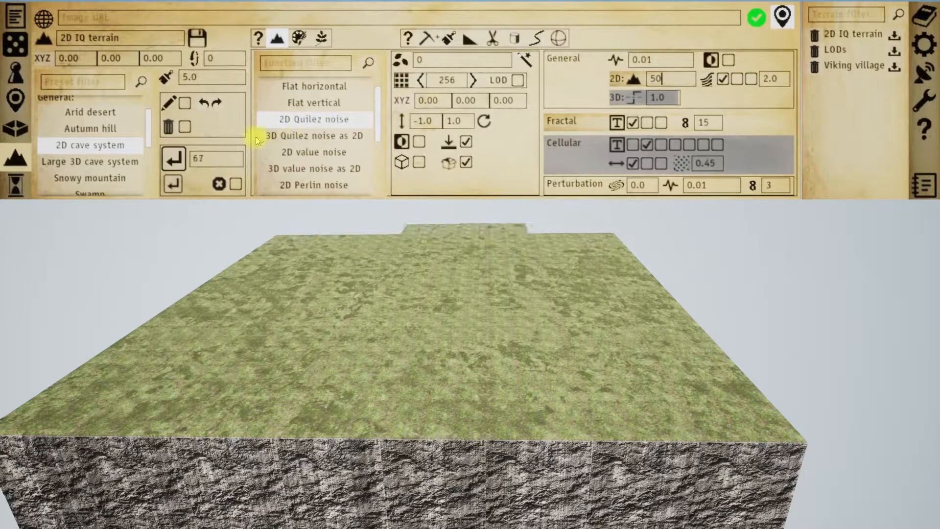
left_click(174, 160)
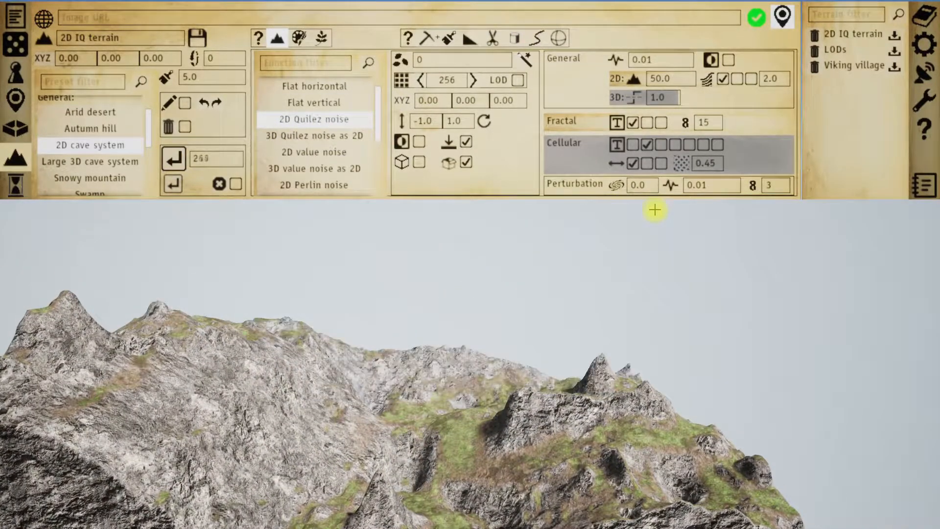
Step: Load the saved 2D IQ terrain
key("s")
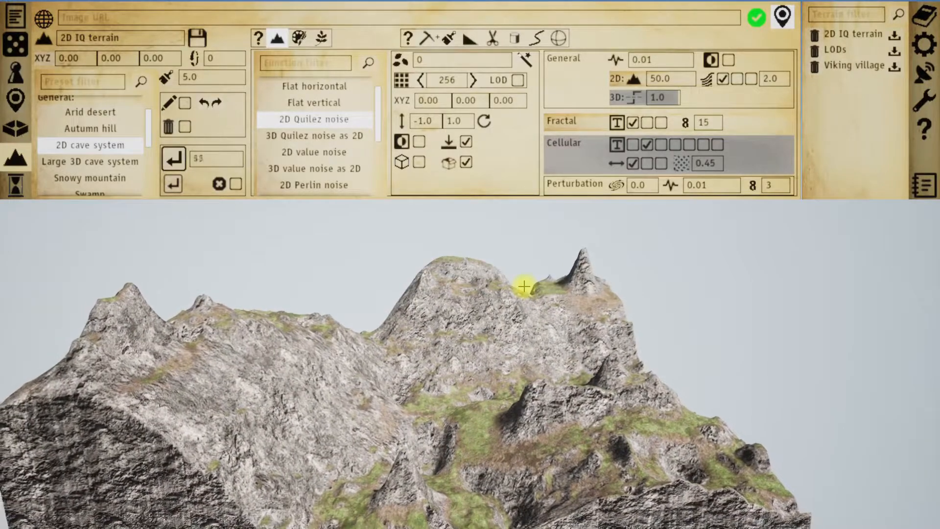
key("a")
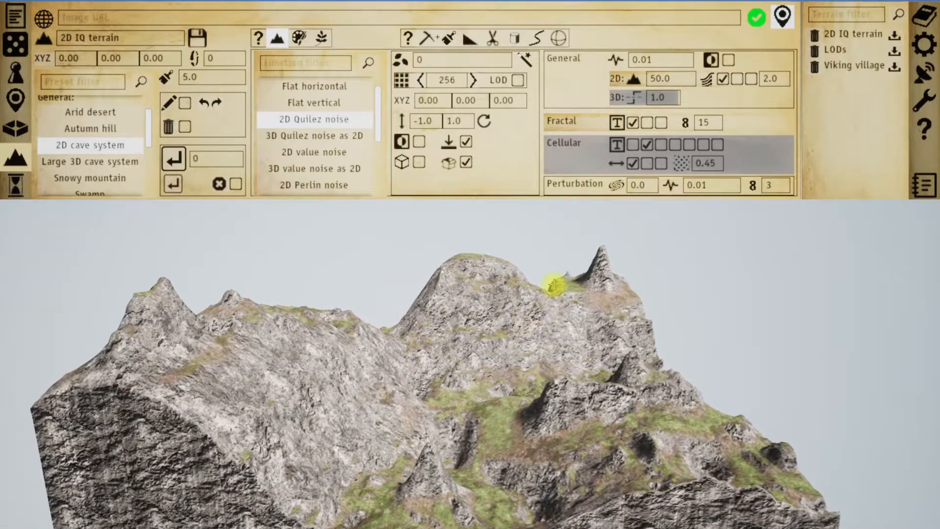
left_click(896, 36)
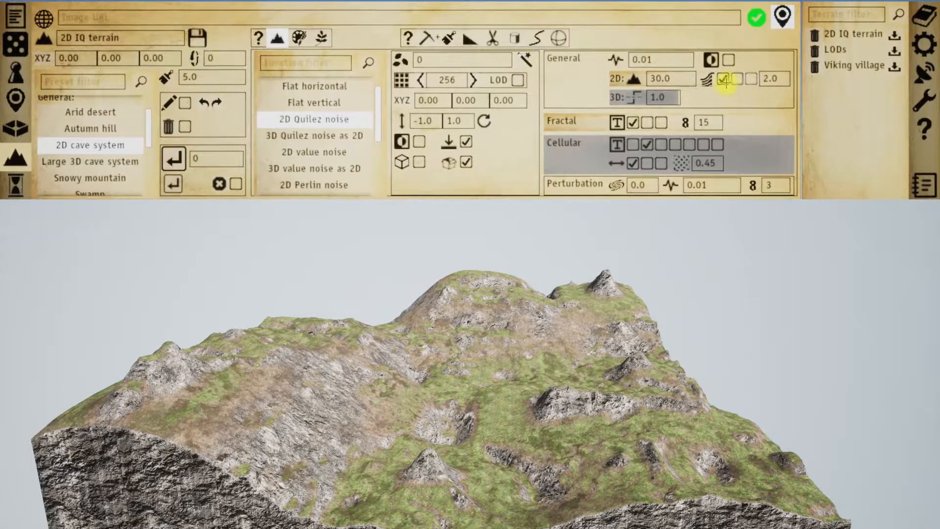
Step: Apply the Cliffs transformation to the 2D terrain and recompute, then switch to the third transformation option and recompute again
mouse_move(750, 83)
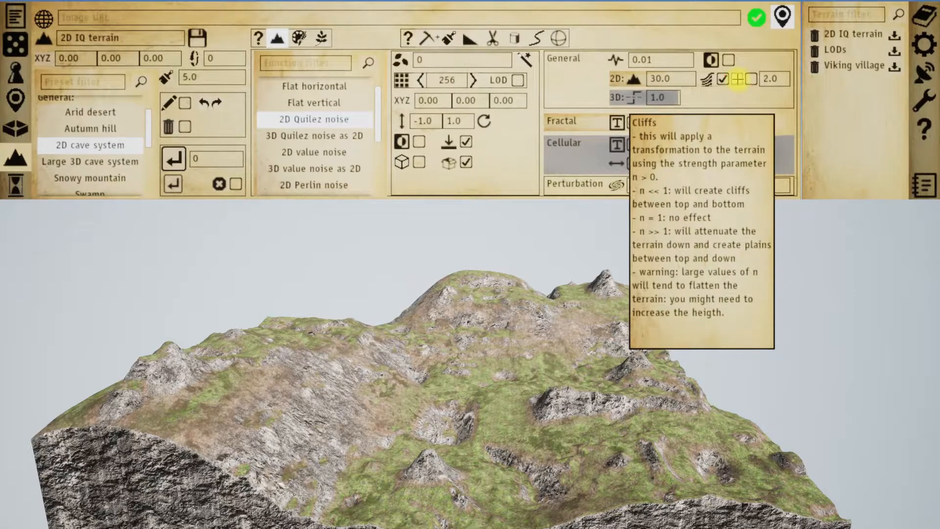
left_click(174, 158)
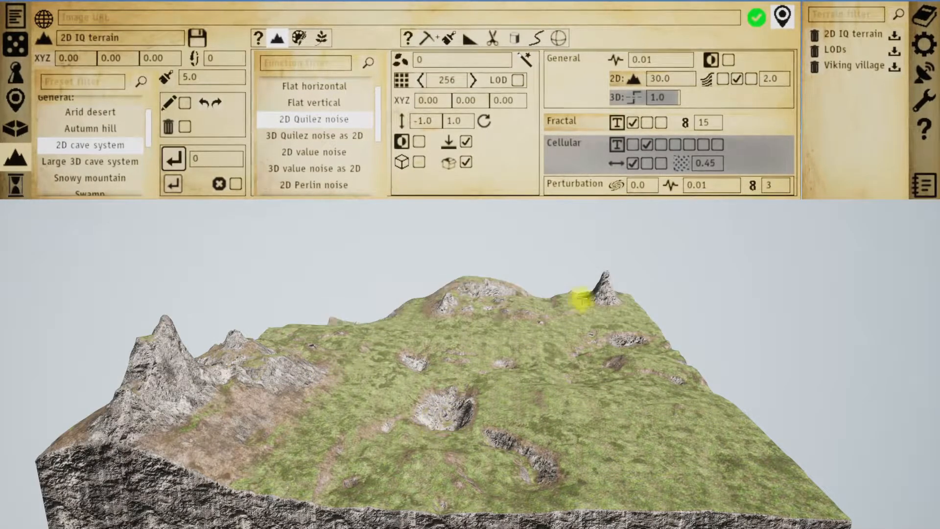
left_click(752, 79)
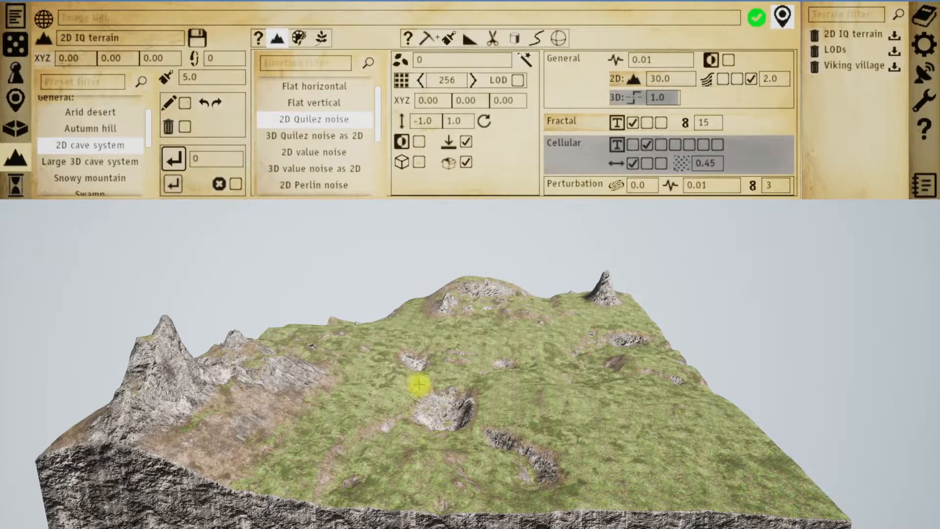
left_click(174, 158)
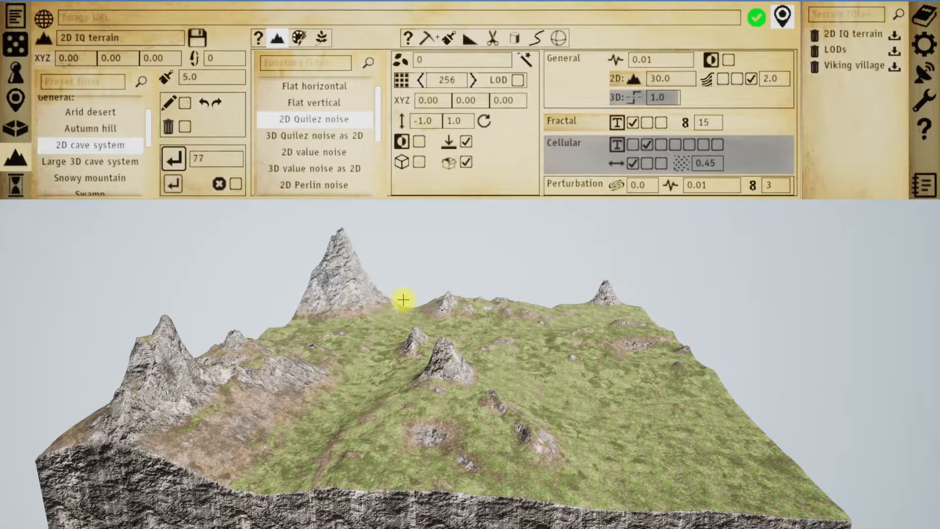
Step: Switch the 2D transformation back to Cliffs and recompute, then reload the saved 2D IQ terrain
left_click(127, 142)
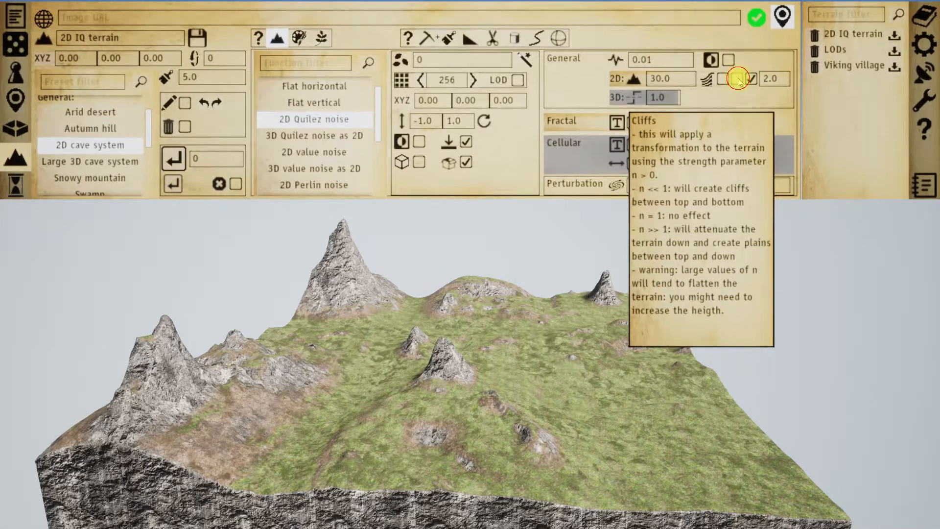
left_click(174, 158)
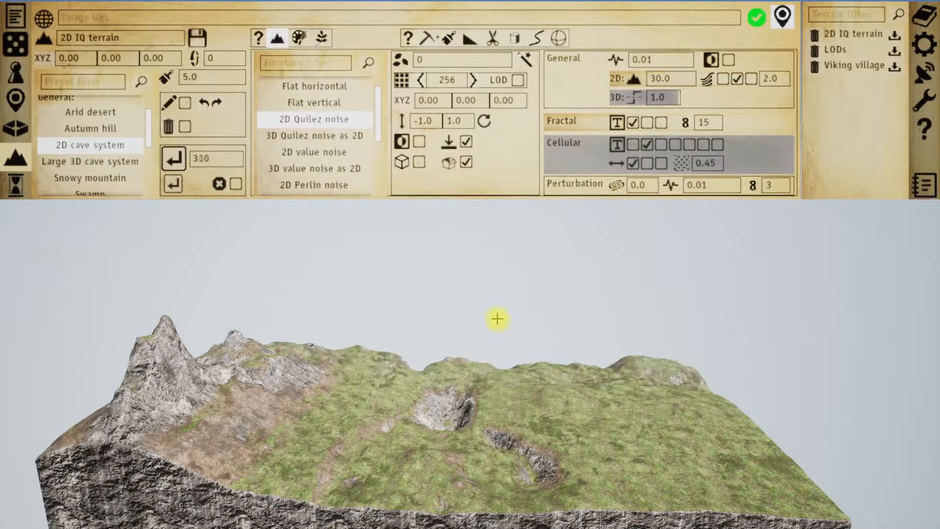
mouse_move(769, 78)
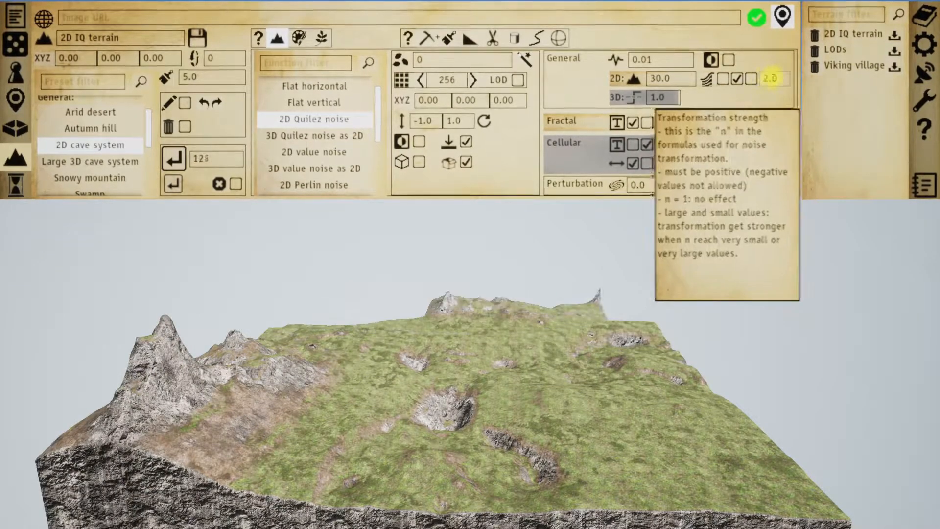
mouse_move(710, 82)
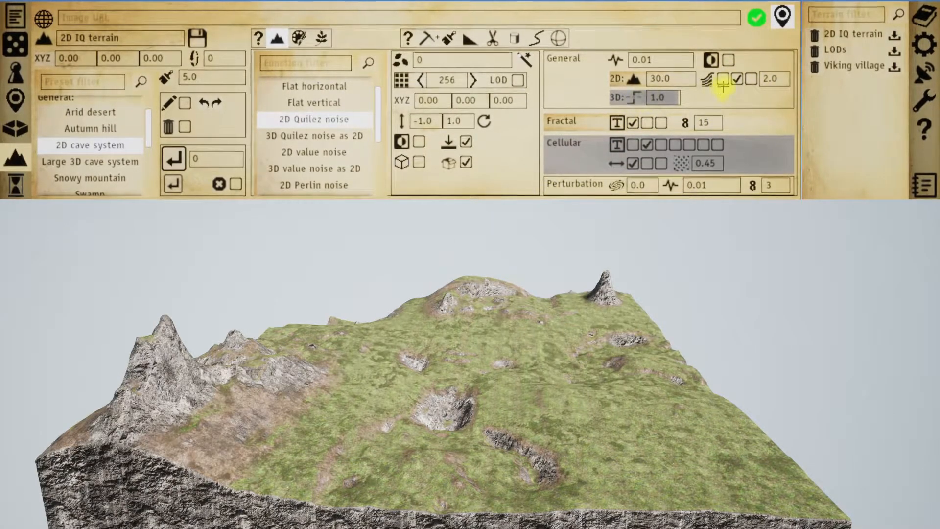
left_click(895, 36)
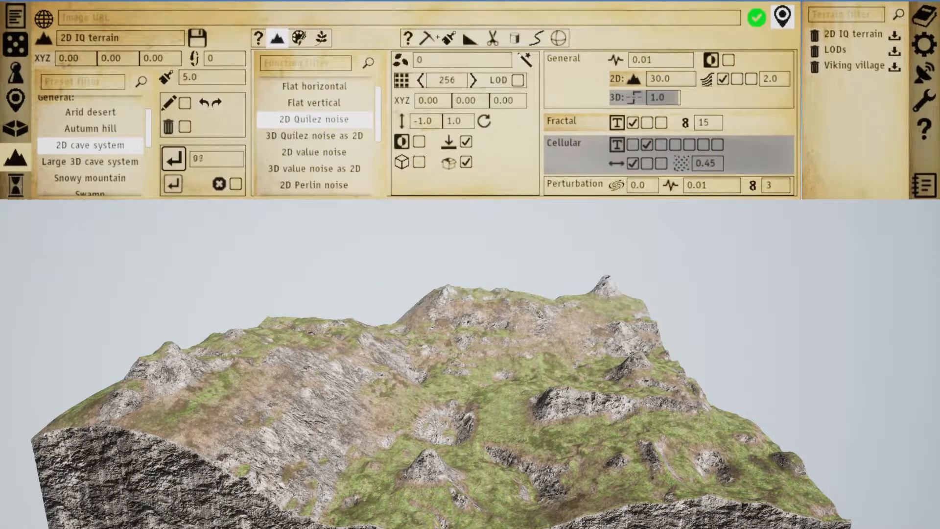
Step: Change the terrain function to 3D Perlin noise and recompute the terrain
scroll(324, 138, "down", 3)
scroll(324, 143, "down", 5)
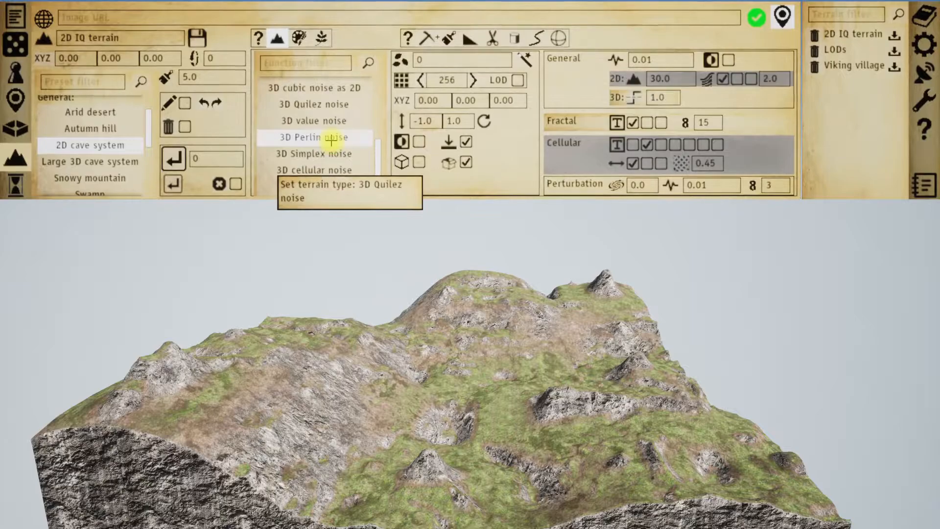
left_click(175, 164)
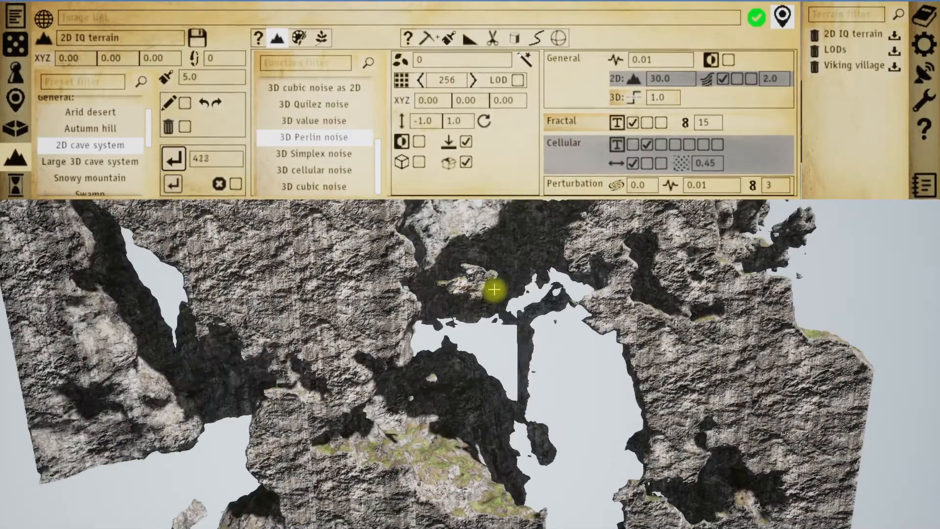
key("s")
key("s")
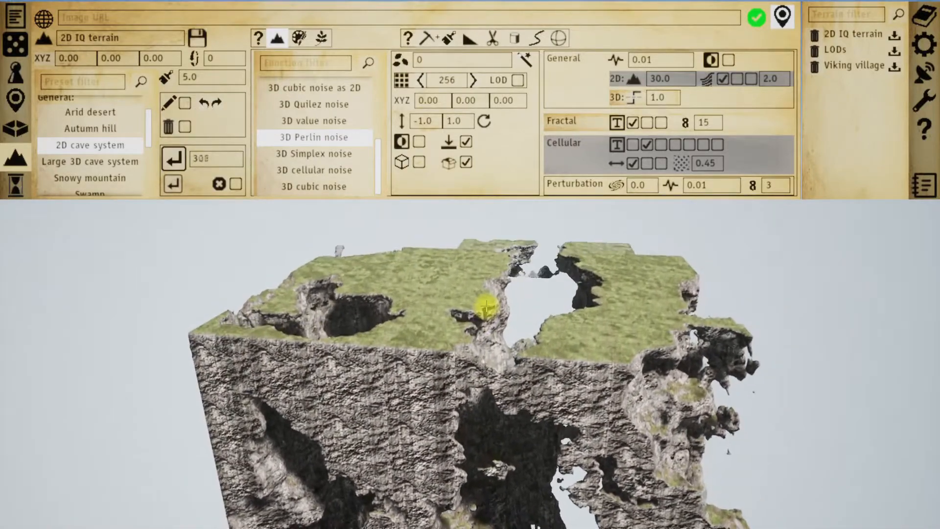
right_click_drag(485, 306, 485, 302)
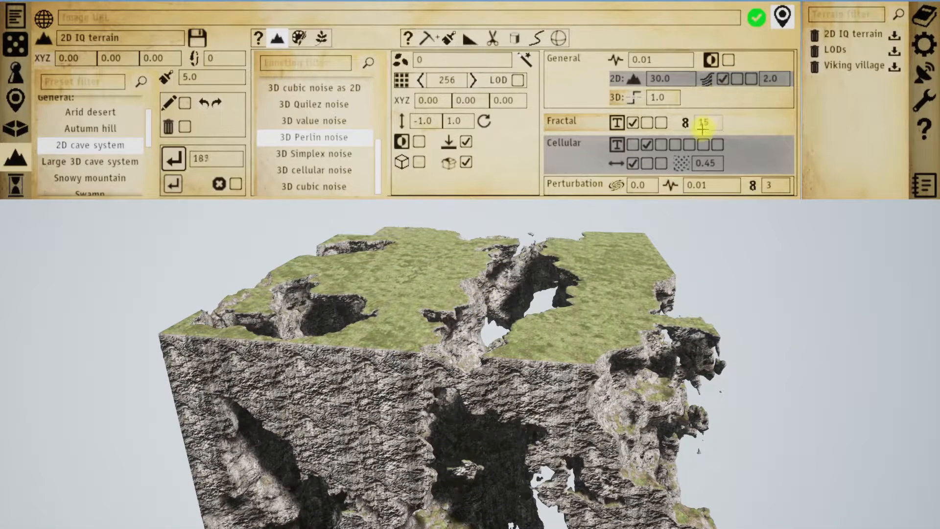
Step: Set the fractal octaves to 1 and recompute, then set the 3D parameter to 0.1 and recompute again
left_click(708, 122)
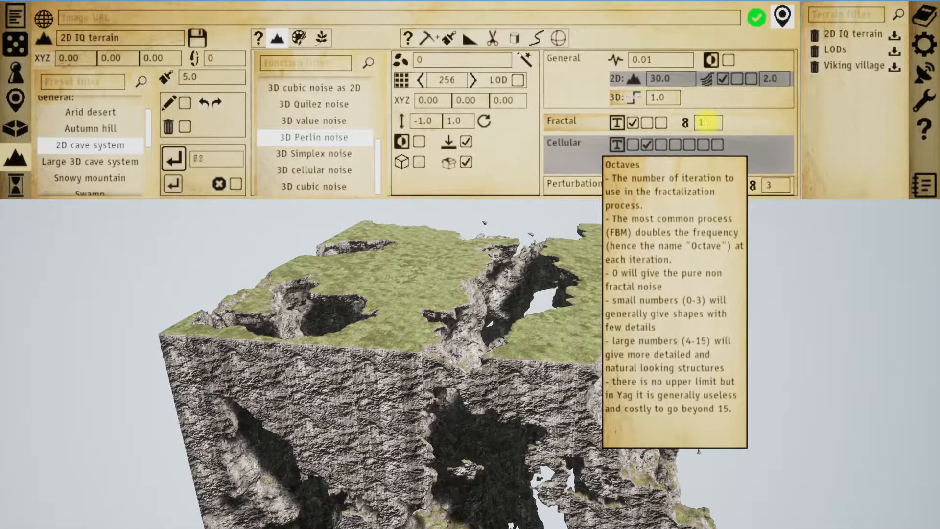
left_click(174, 159)
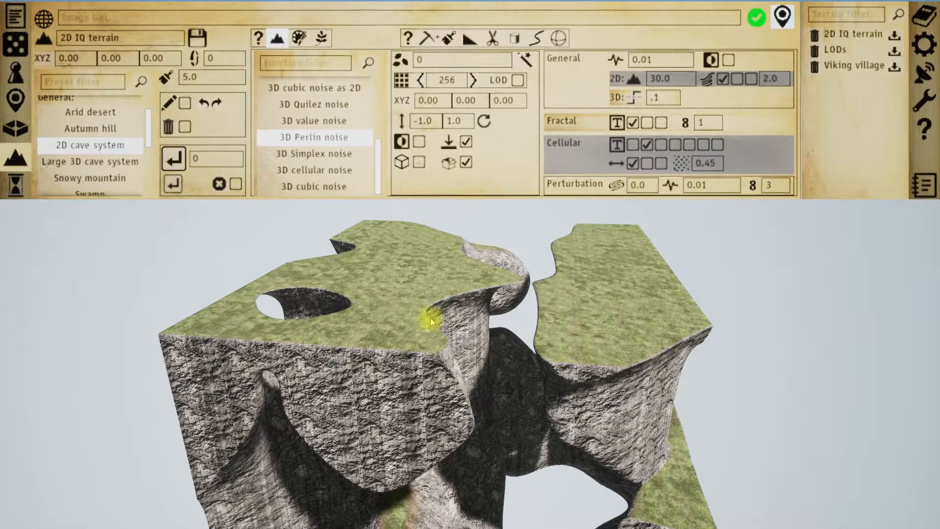
left_click(173, 158)
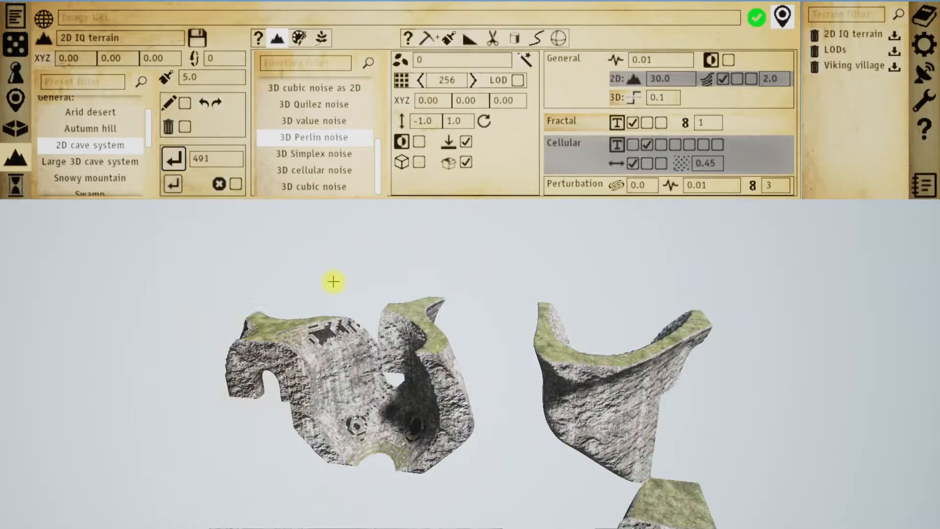
right_click_drag(490, 375, 478, 389)
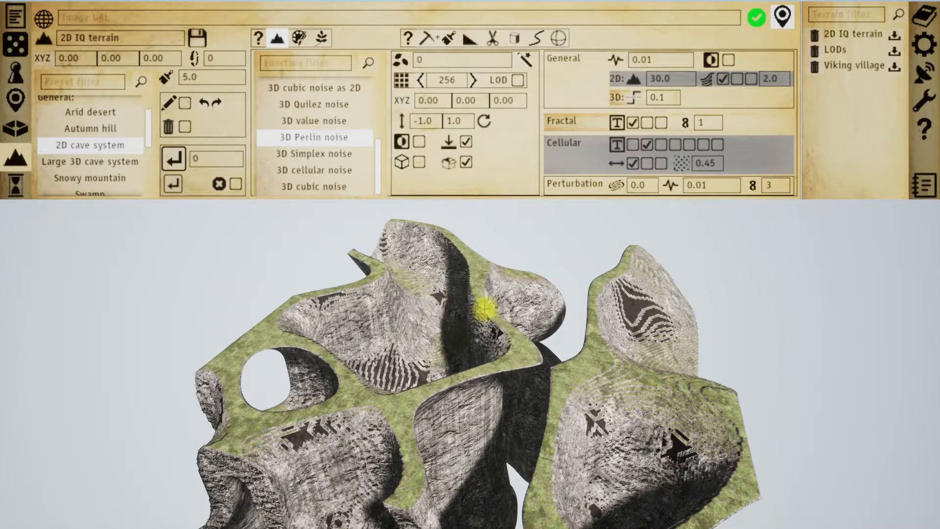
right_click_drag(517, 307, 513, 309)
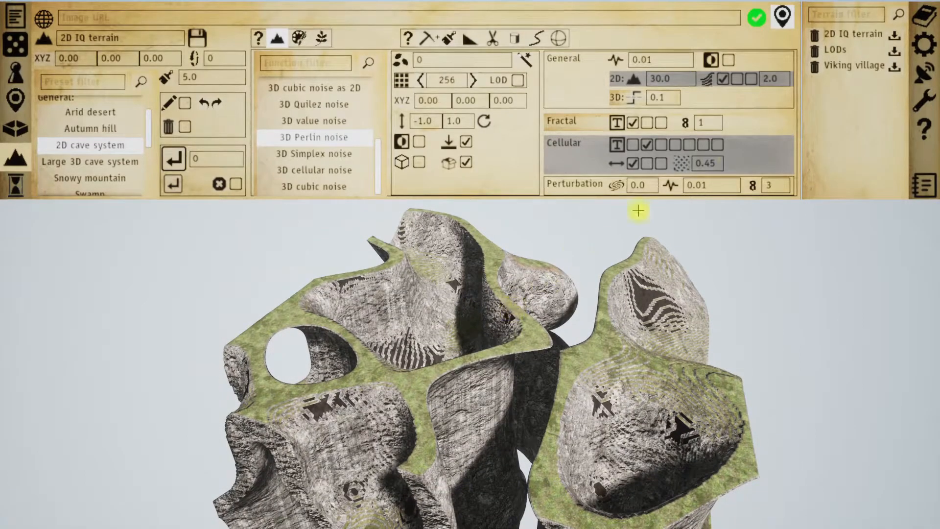
Step: Enable inversion for the 3D Perlin noise terrain and recompute it
left_click(420, 143)
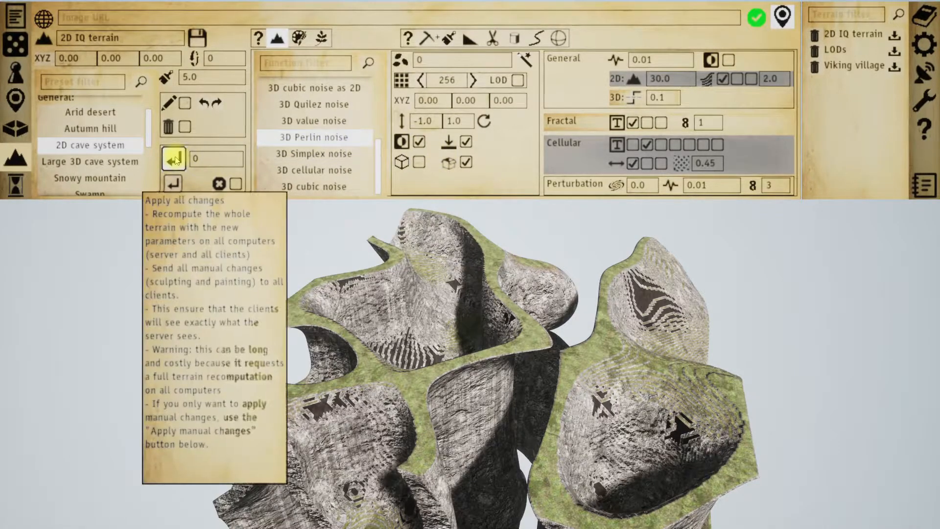
left_click(174, 159)
mouse_move(516, 281)
right_mouse_down()
mouse_move(468, 237)
mouse_move(532, 248)
mouse_move(581, 235)
mouse_move(566, 258)
mouse_move(598, 265)
mouse_move(603, 279)
right_mouse_up()
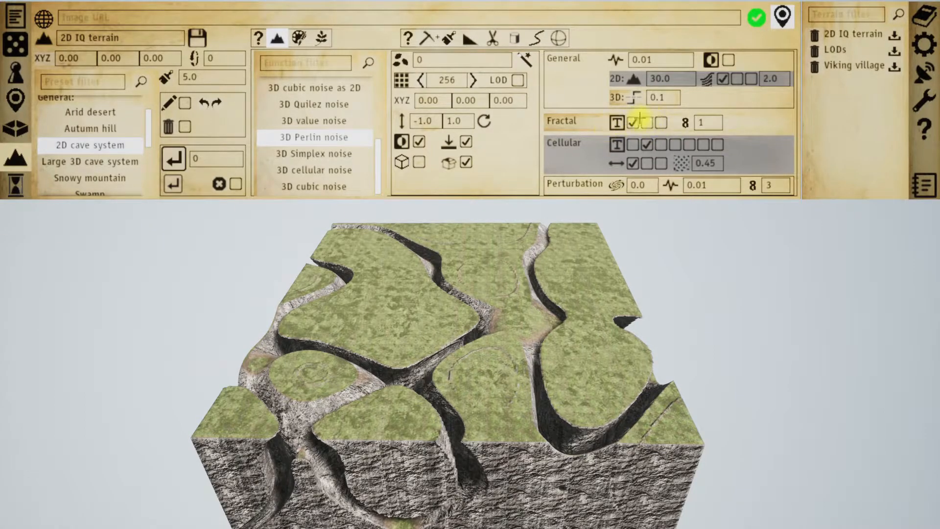
Step: Reload the saved 2D IQ terrain, then set its fractal octaves to 1 and recompute
left_click(895, 66)
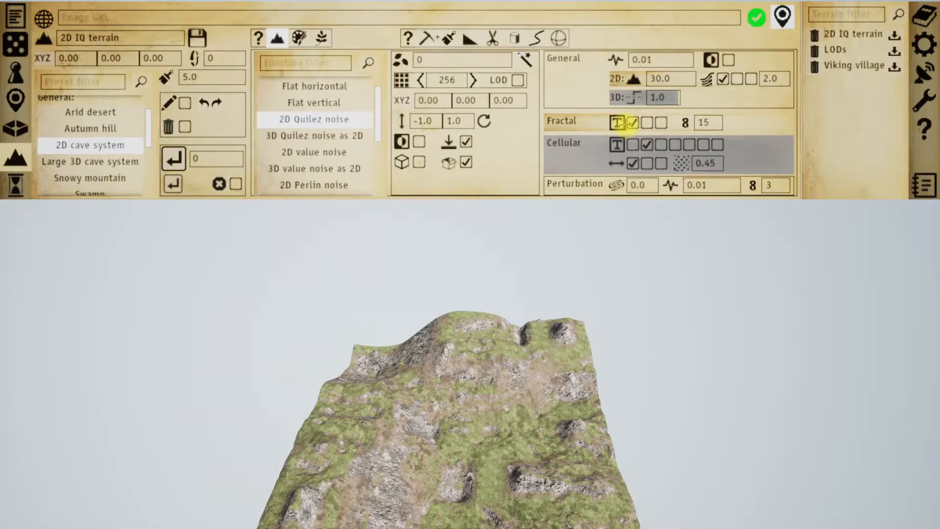
mouse_move(487, 357)
right_mouse_down()
mouse_move(487, 382)
mouse_move(488, 374)
right_mouse_up()
key("w")
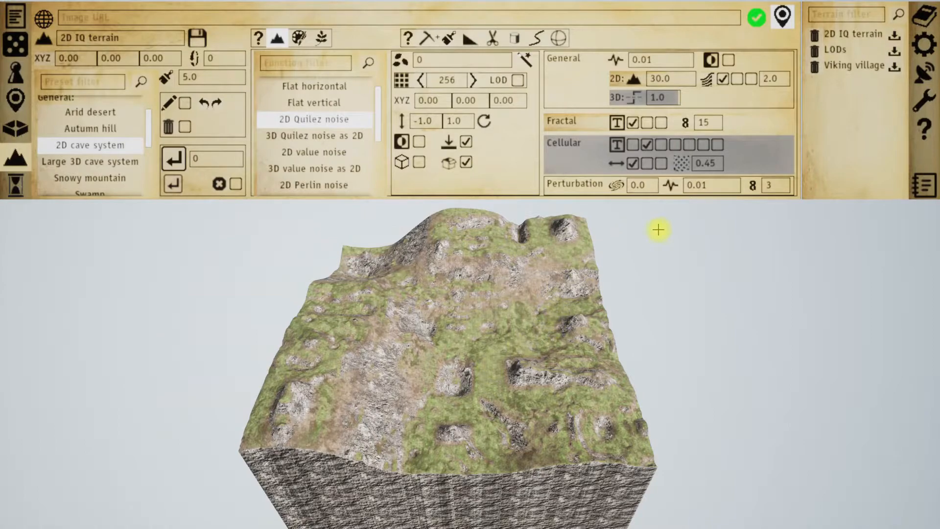
mouse_move(719, 124)
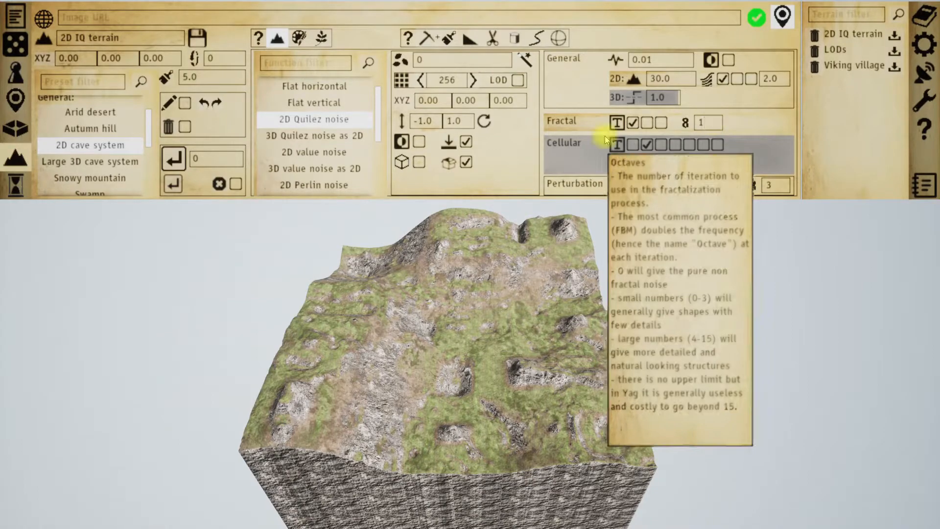
left_click(173, 158)
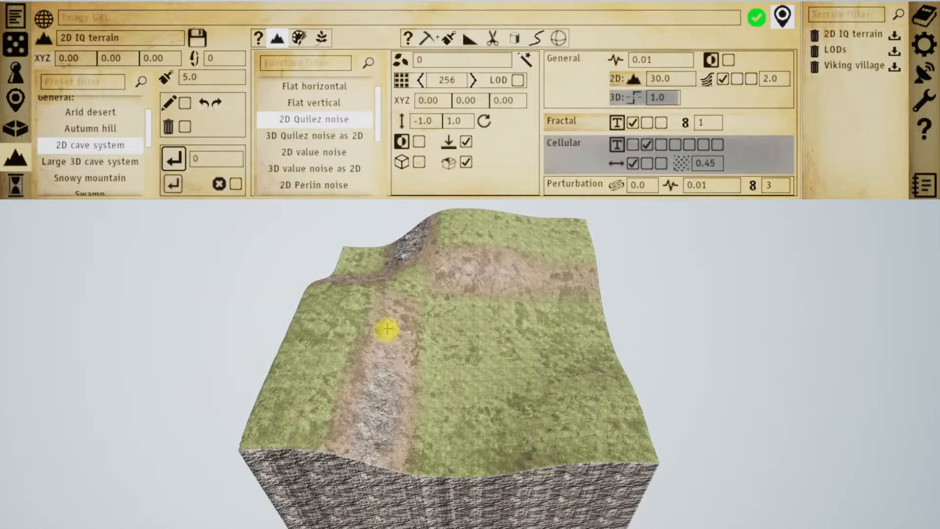
Step: Restore the fractal octaves to 15 and recompute the 2D IQ terrain
left_click(709, 123)
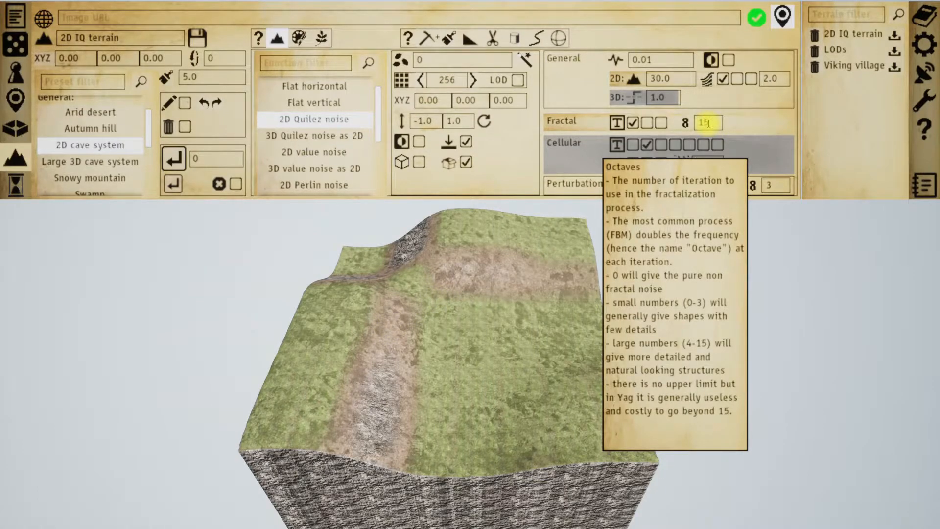
type("5")
left_click(173, 158)
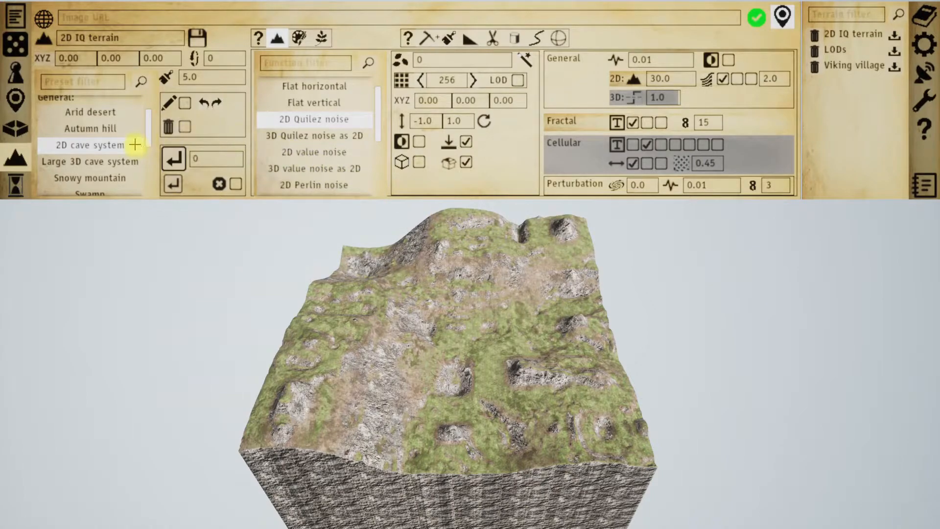
Step: Load the Cartoon preset Hilly green forest and inspect its hills and trees up close
scroll(138, 141, "down", 10)
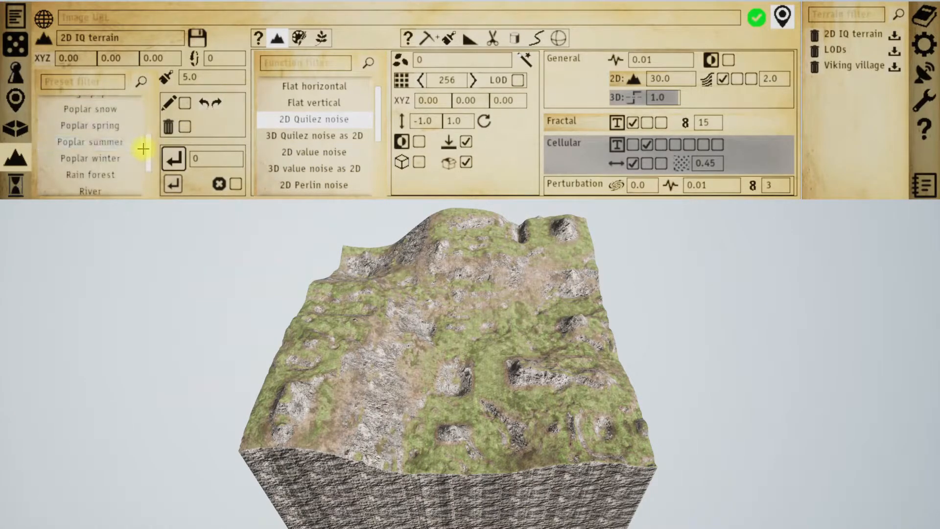
left_click(105, 185)
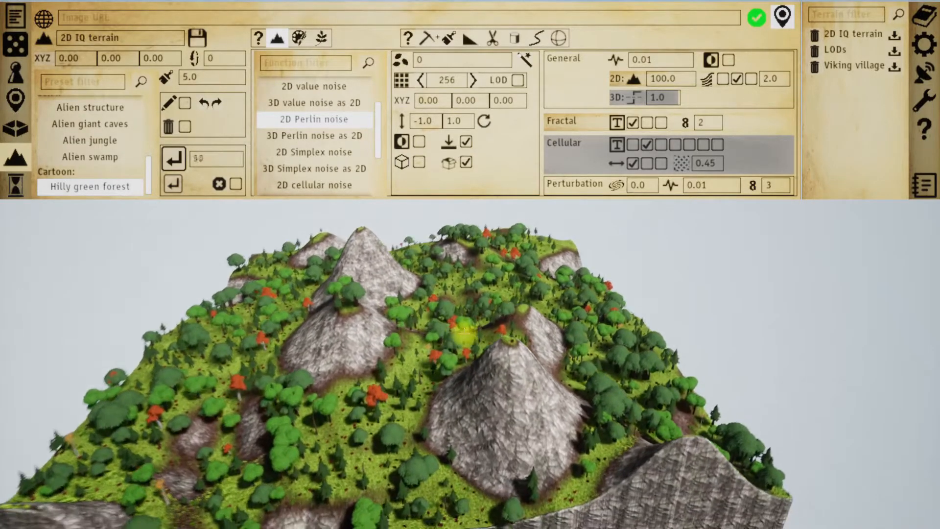
key("w")
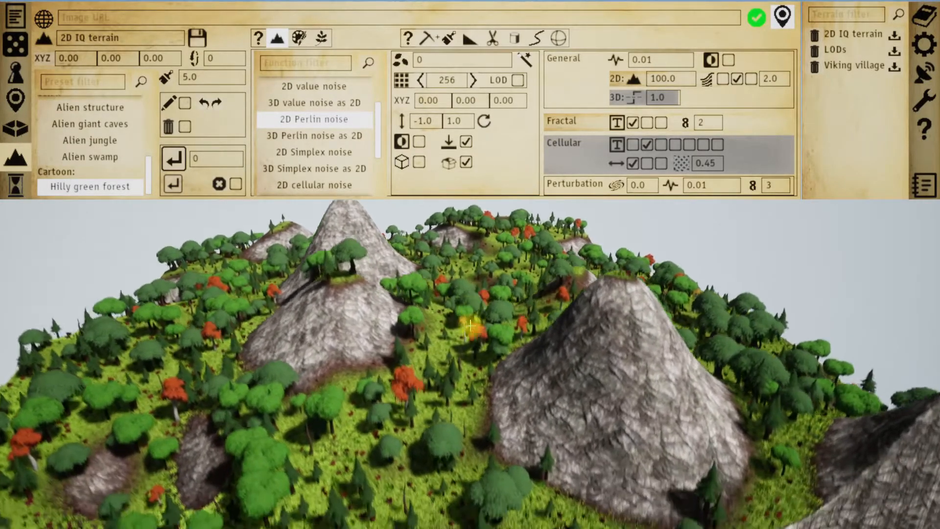
key("w")
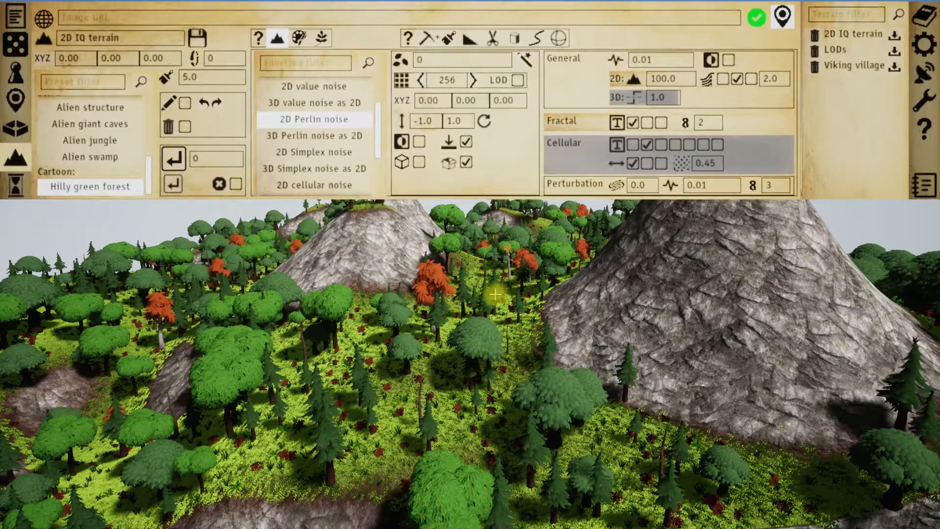
key("e")
key("e")
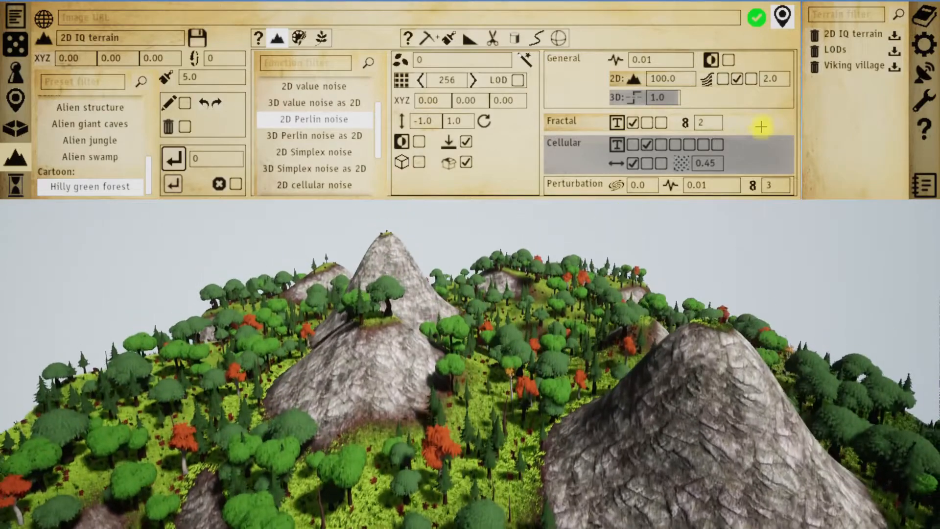
mouse_move(702, 123)
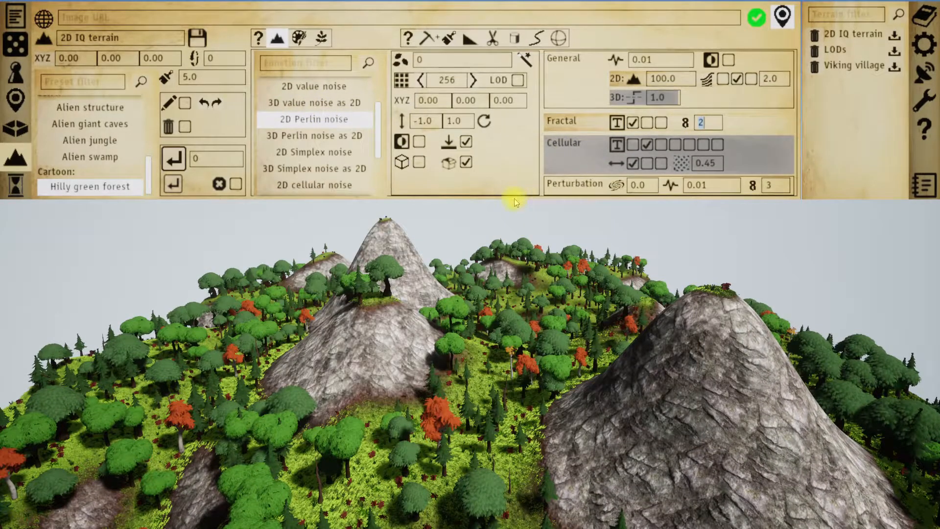
Step: Set the Hilly green forest terrain's fractal octaves to 15, recompute it and inspect the reshaped hills
right_click_drag(465, 315, 475, 312)
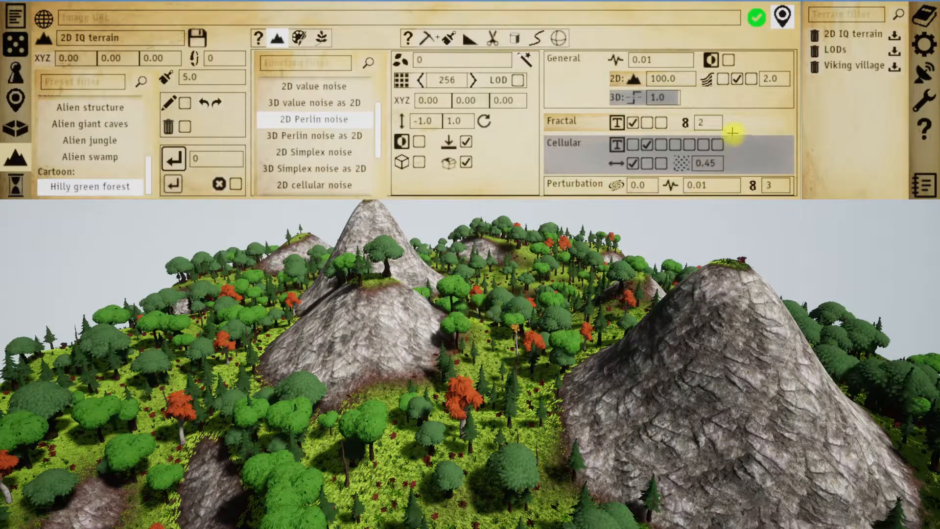
mouse_move(709, 125)
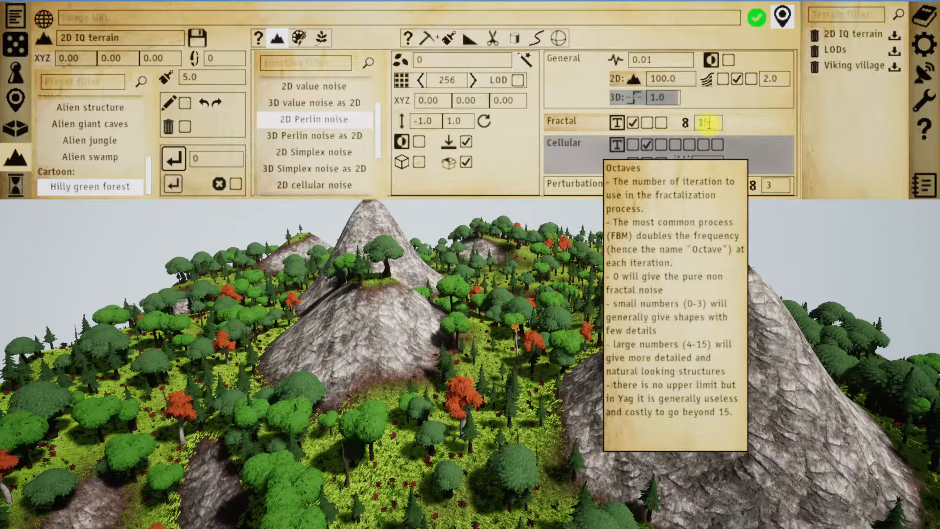
left_click(173, 158)
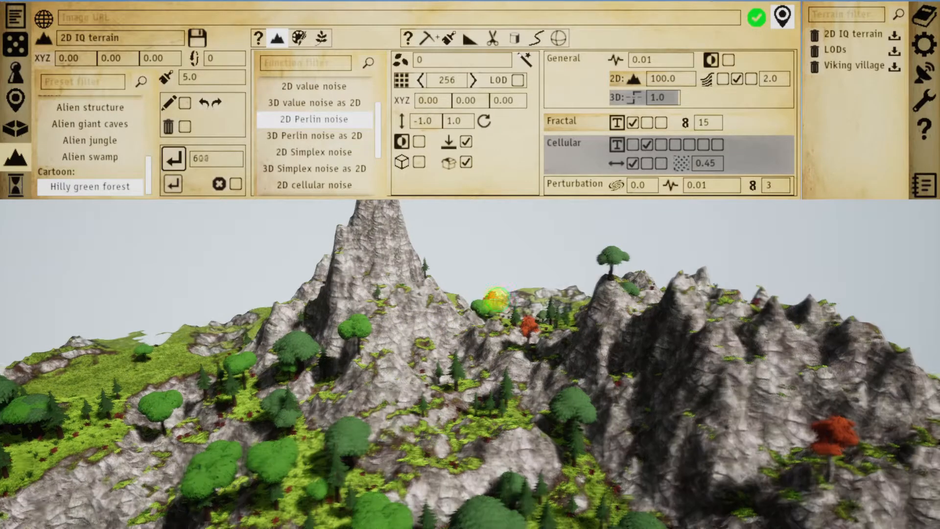
scroll(497, 300, "down", 3)
Step: Reload the saved 2D IQ terrain, then load the Sand dunes desert preset and recompute the terrain
left_click(897, 39)
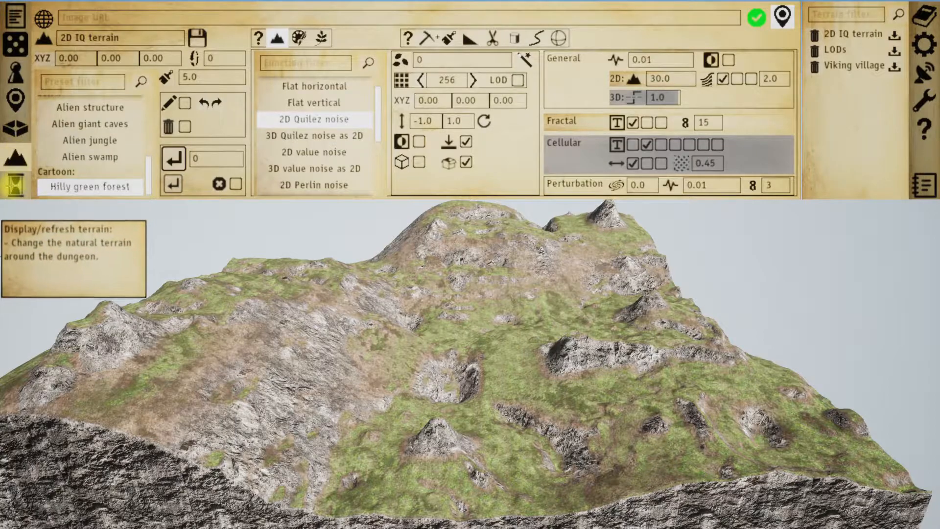
scroll(88, 151, "down", 5)
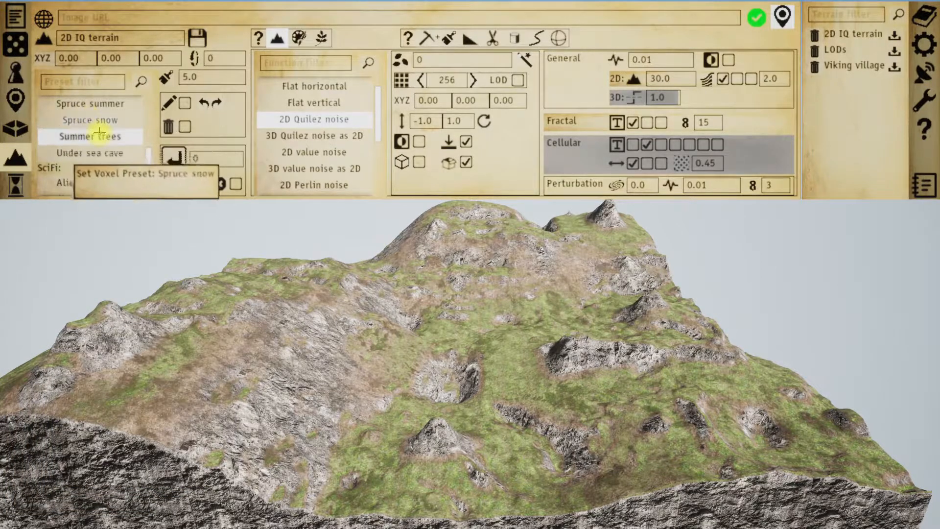
scroll(101, 138, "up", 2)
left_click(99, 140)
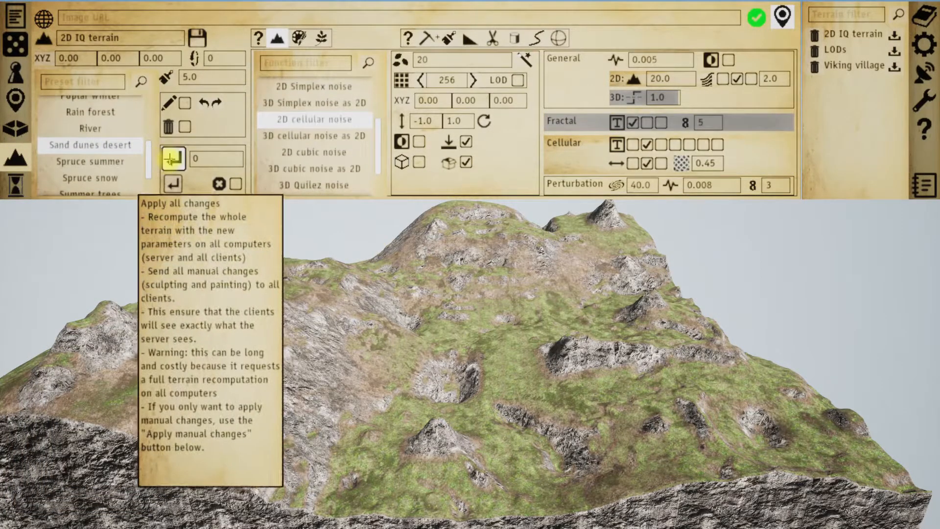
left_click(174, 157)
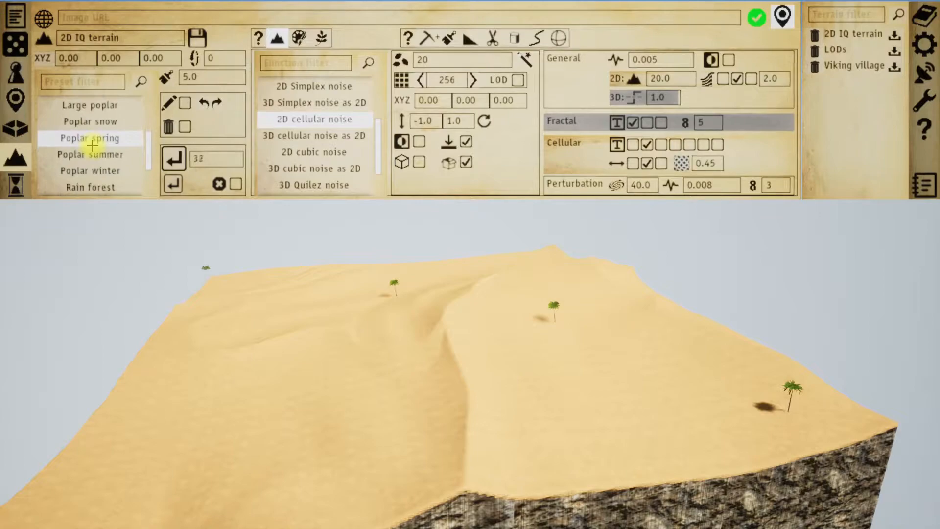
Step: Load the Hilly plains preset, recompute the terrain and inspect its hills and cliff edge
scroll(88, 141, "up", 3)
scroll(93, 140, "up", 3)
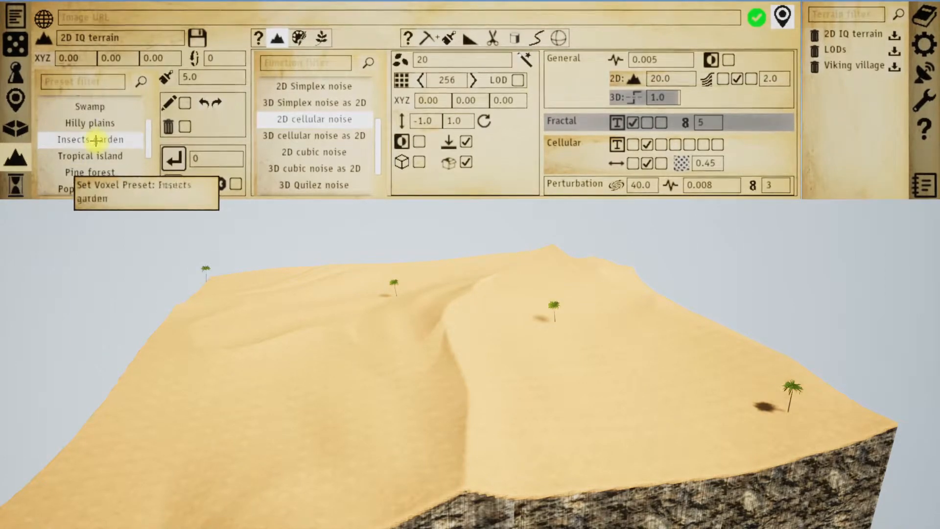
left_click(97, 123)
scroll(97, 123, "up", 1)
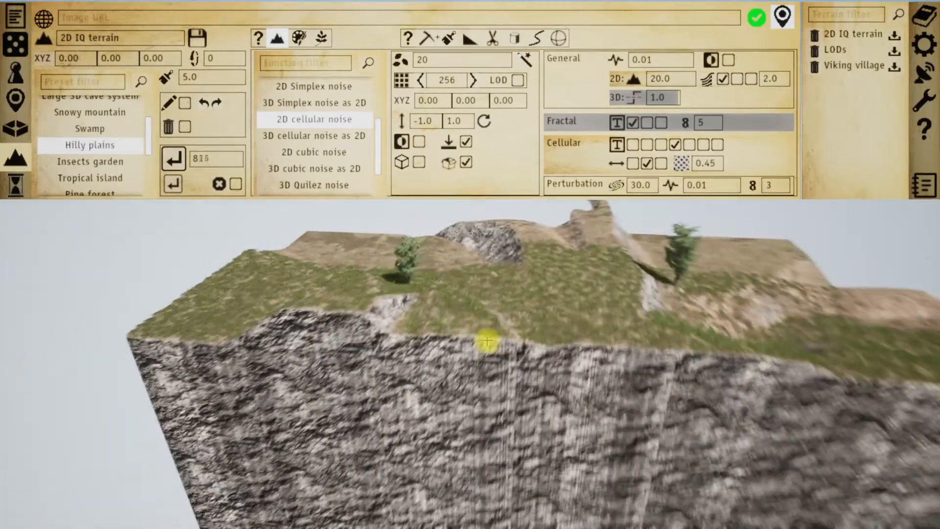
right_click_drag(487, 341, 577, 293)
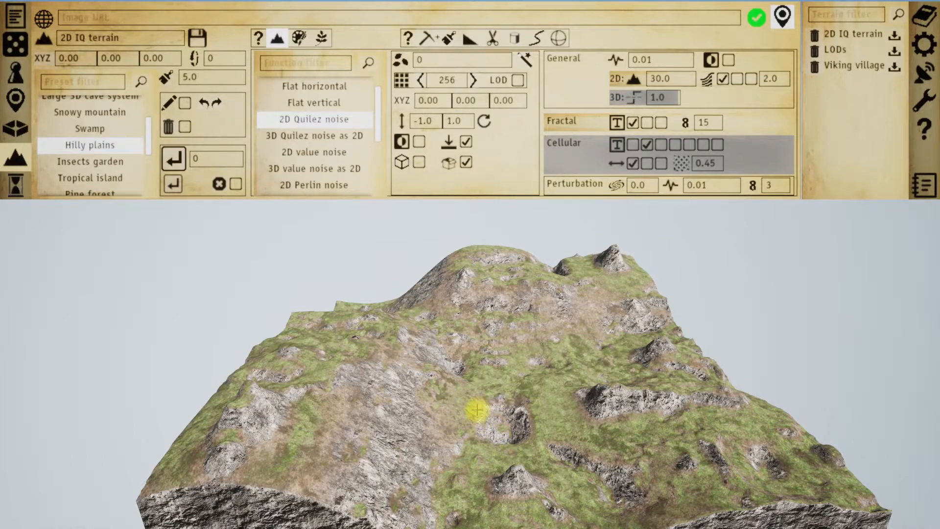
Step: Set the 2D IQ terrain's perturbation amplitude to 30, recompute it and inspect the distorted relief
mouse_move(645, 185)
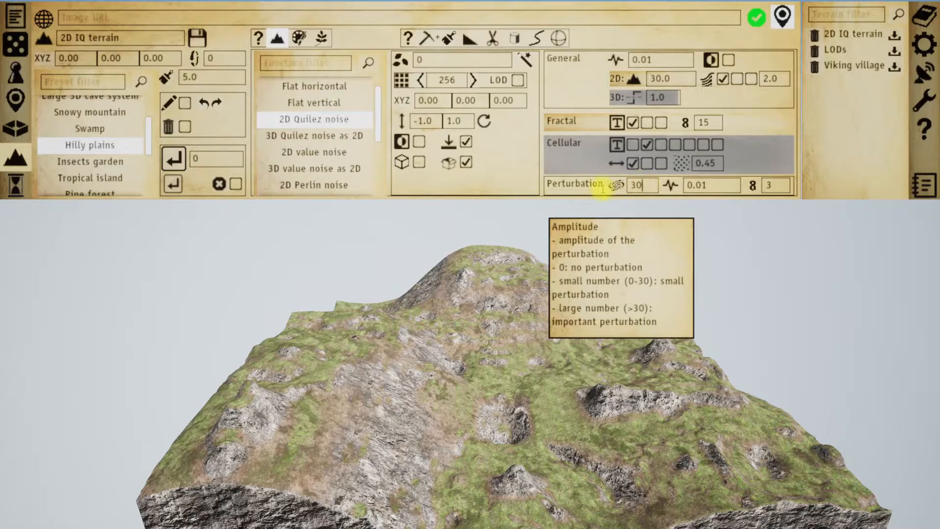
left_click(168, 155)
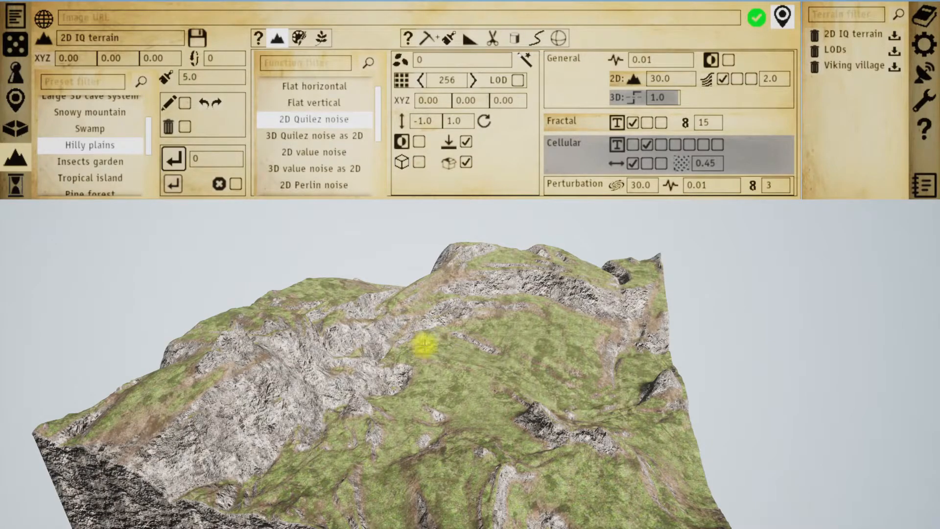
left_click_drag(432, 348, 433, 342)
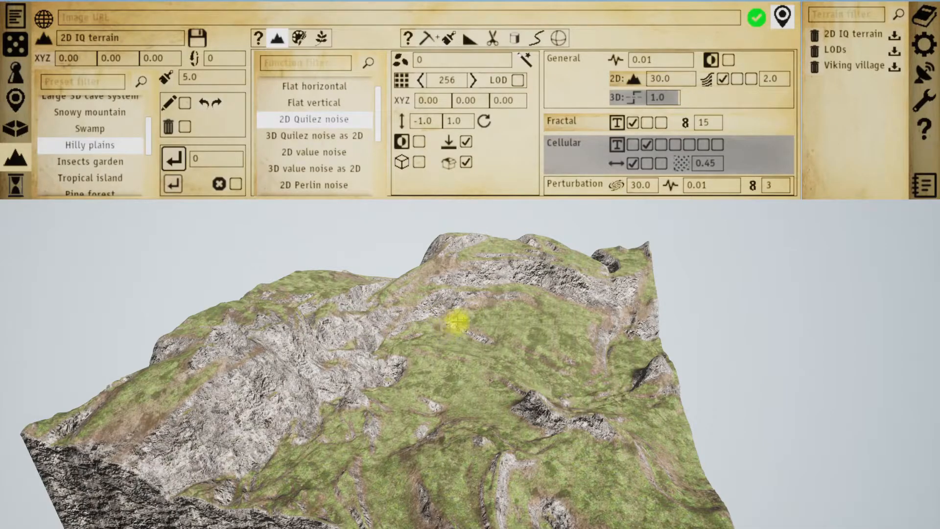
middle_click_drag(436, 340, 464, 351)
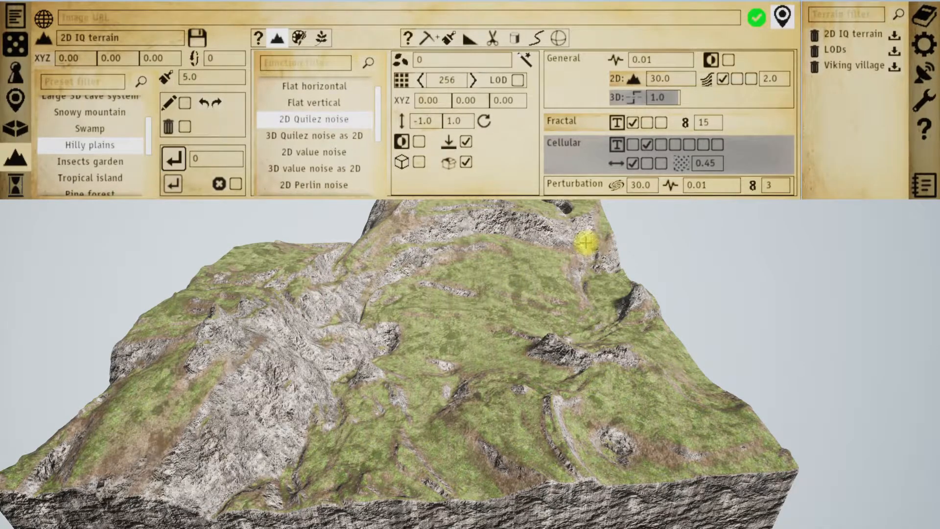
mouse_move(698, 185)
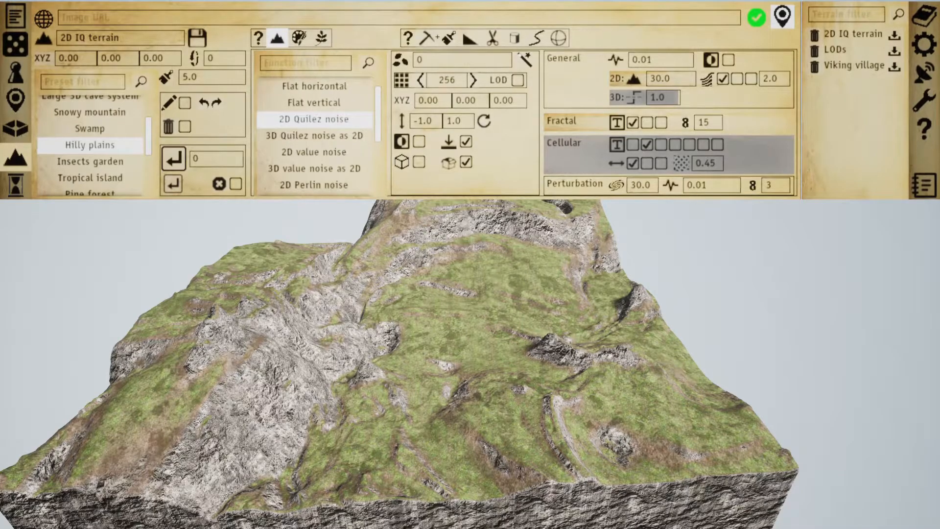
Step: Switch to FastNoise Preview and generate a Perlin Fractal noise with gradient perturbation set to True - Fractal
key("alt+Tab")
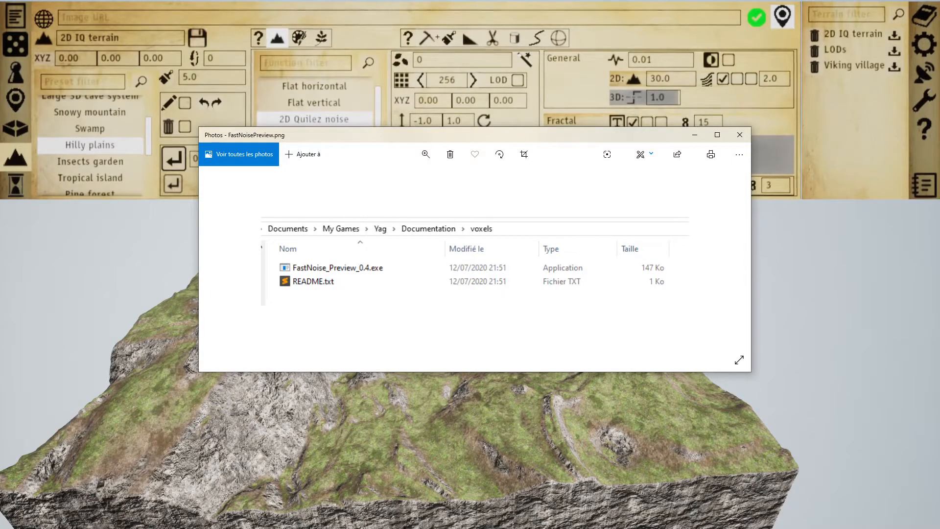
key("alt+Tab")
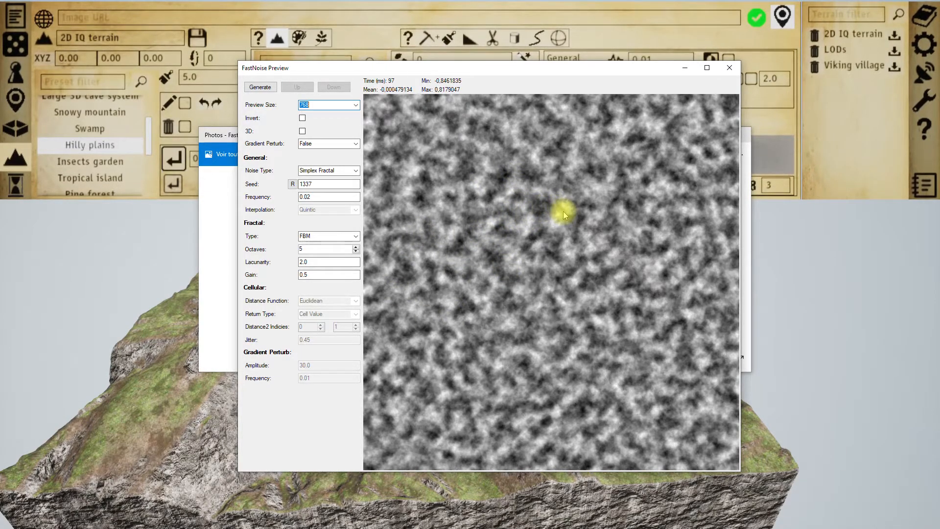
left_click(356, 171)
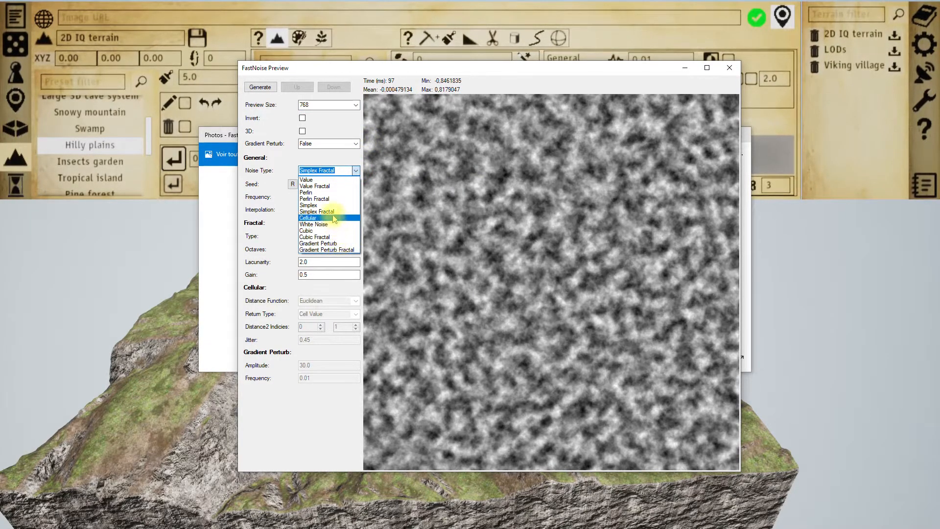
left_click(334, 198)
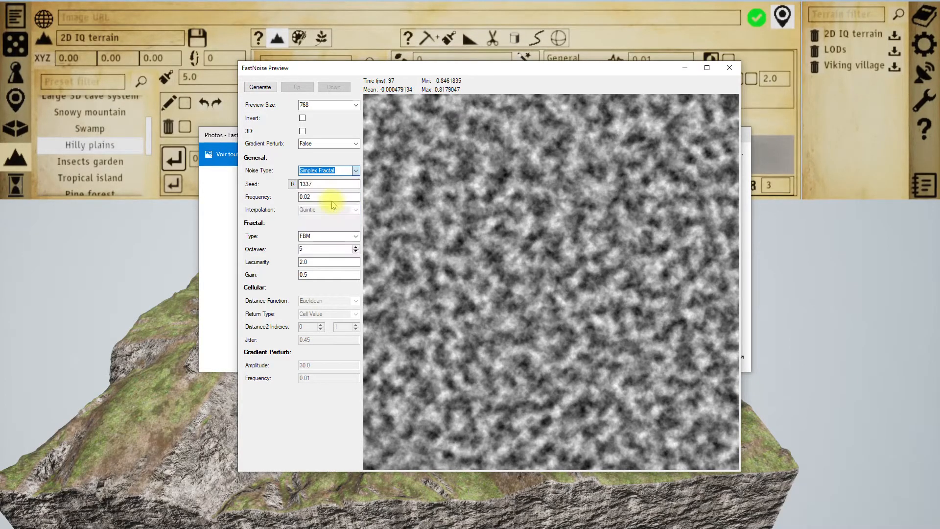
left_click(356, 143)
left_click(326, 166)
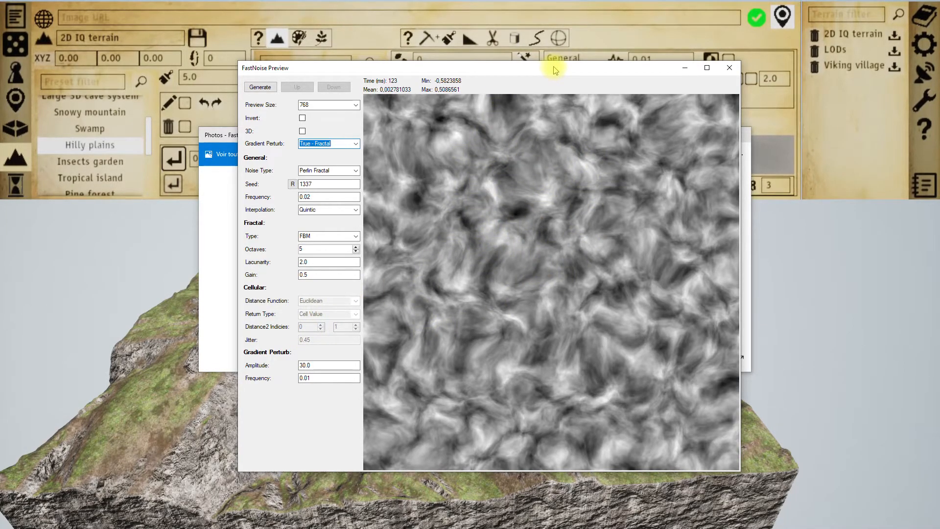
Step: Minimize the Photos window and move the FastNoise Preview window aside to compare its settings with the terrain parameters, then recentre it
left_click_drag(551, 69, 385, 107)
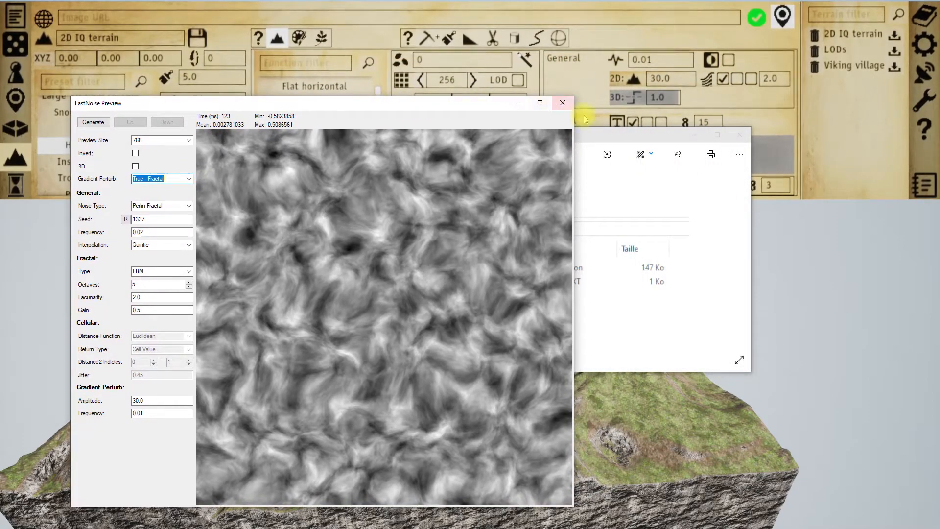
left_click_drag(644, 139, 751, 259)
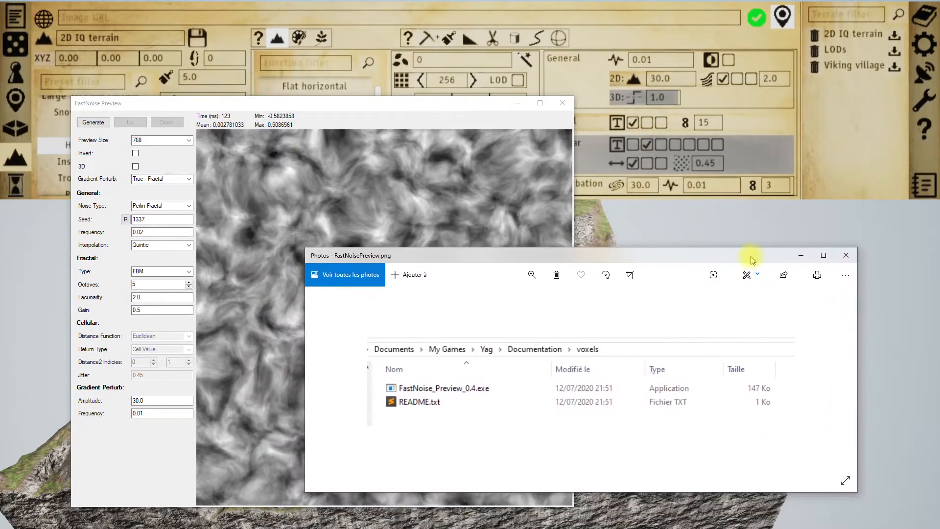
left_click(802, 256)
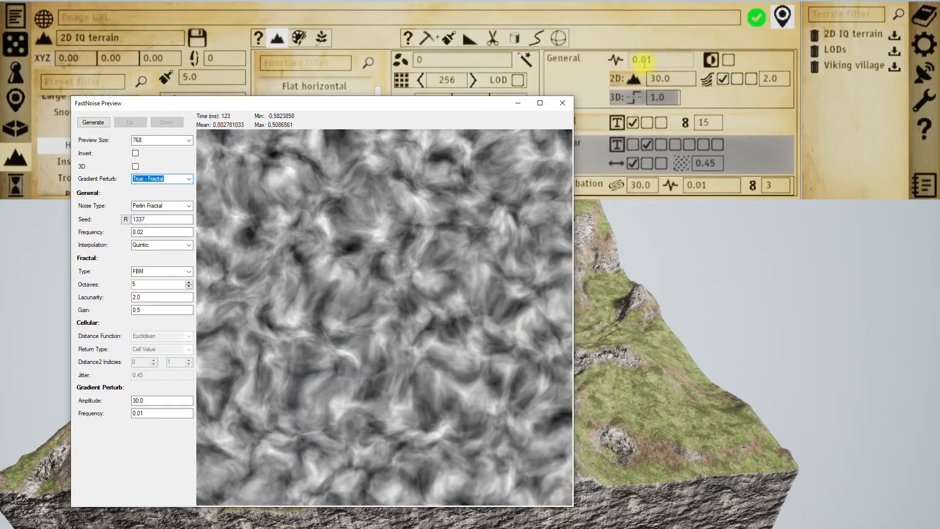
left_click_drag(469, 110, 429, 104)
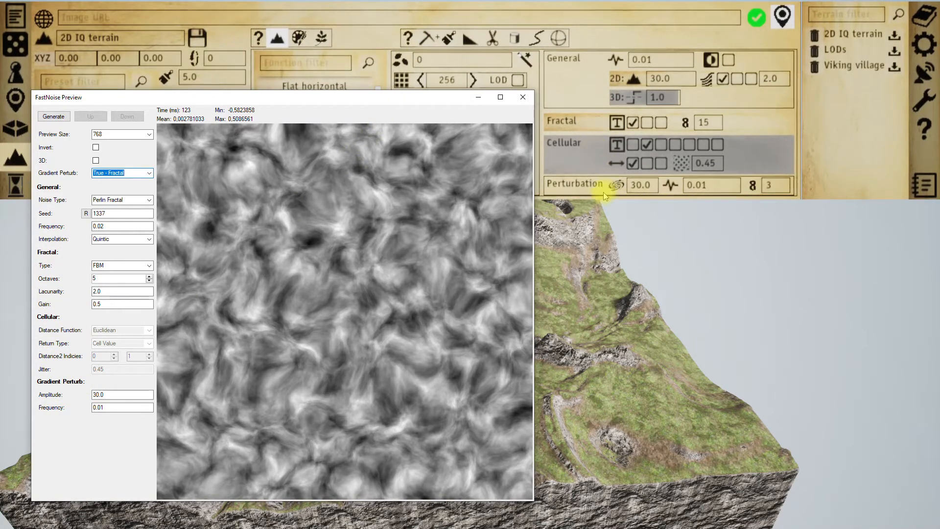
mouse_move(598, 189)
left_click_drag(391, 97, 612, 70)
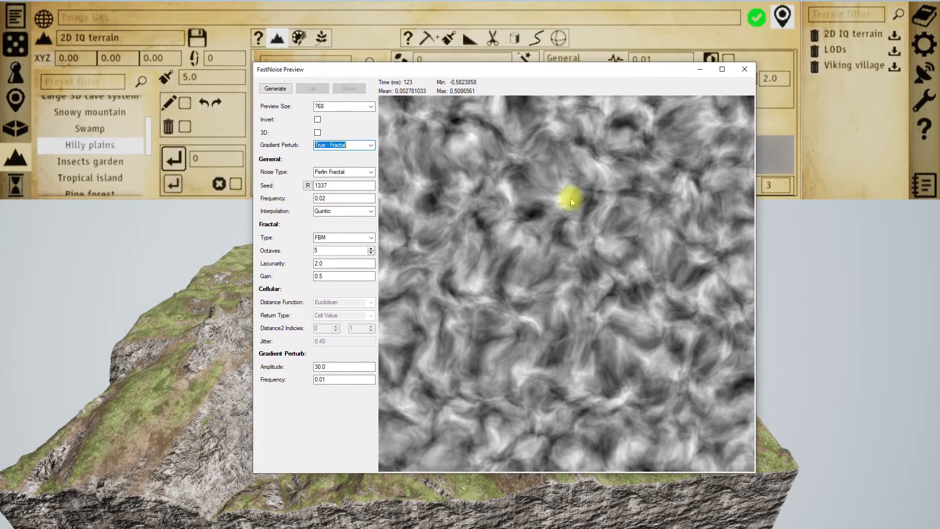